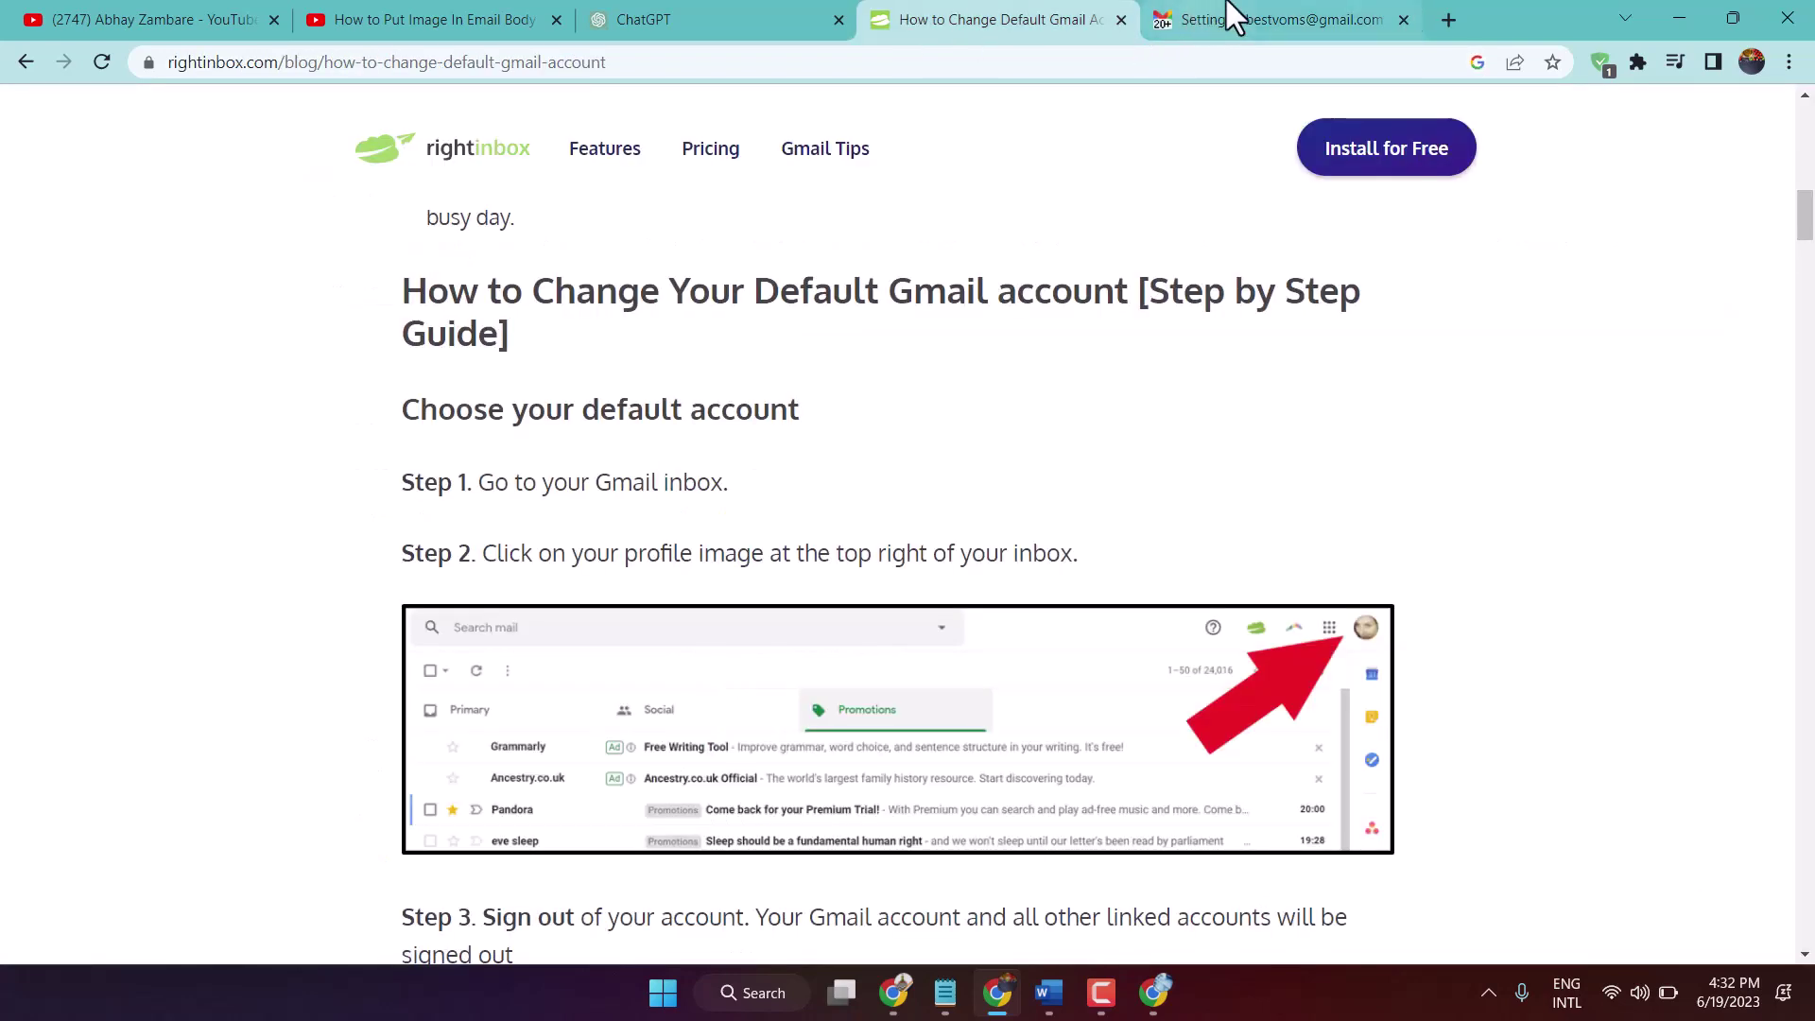
- Close the default-accounts how-to article and go back to the Gmail inbox
click(1121, 20)
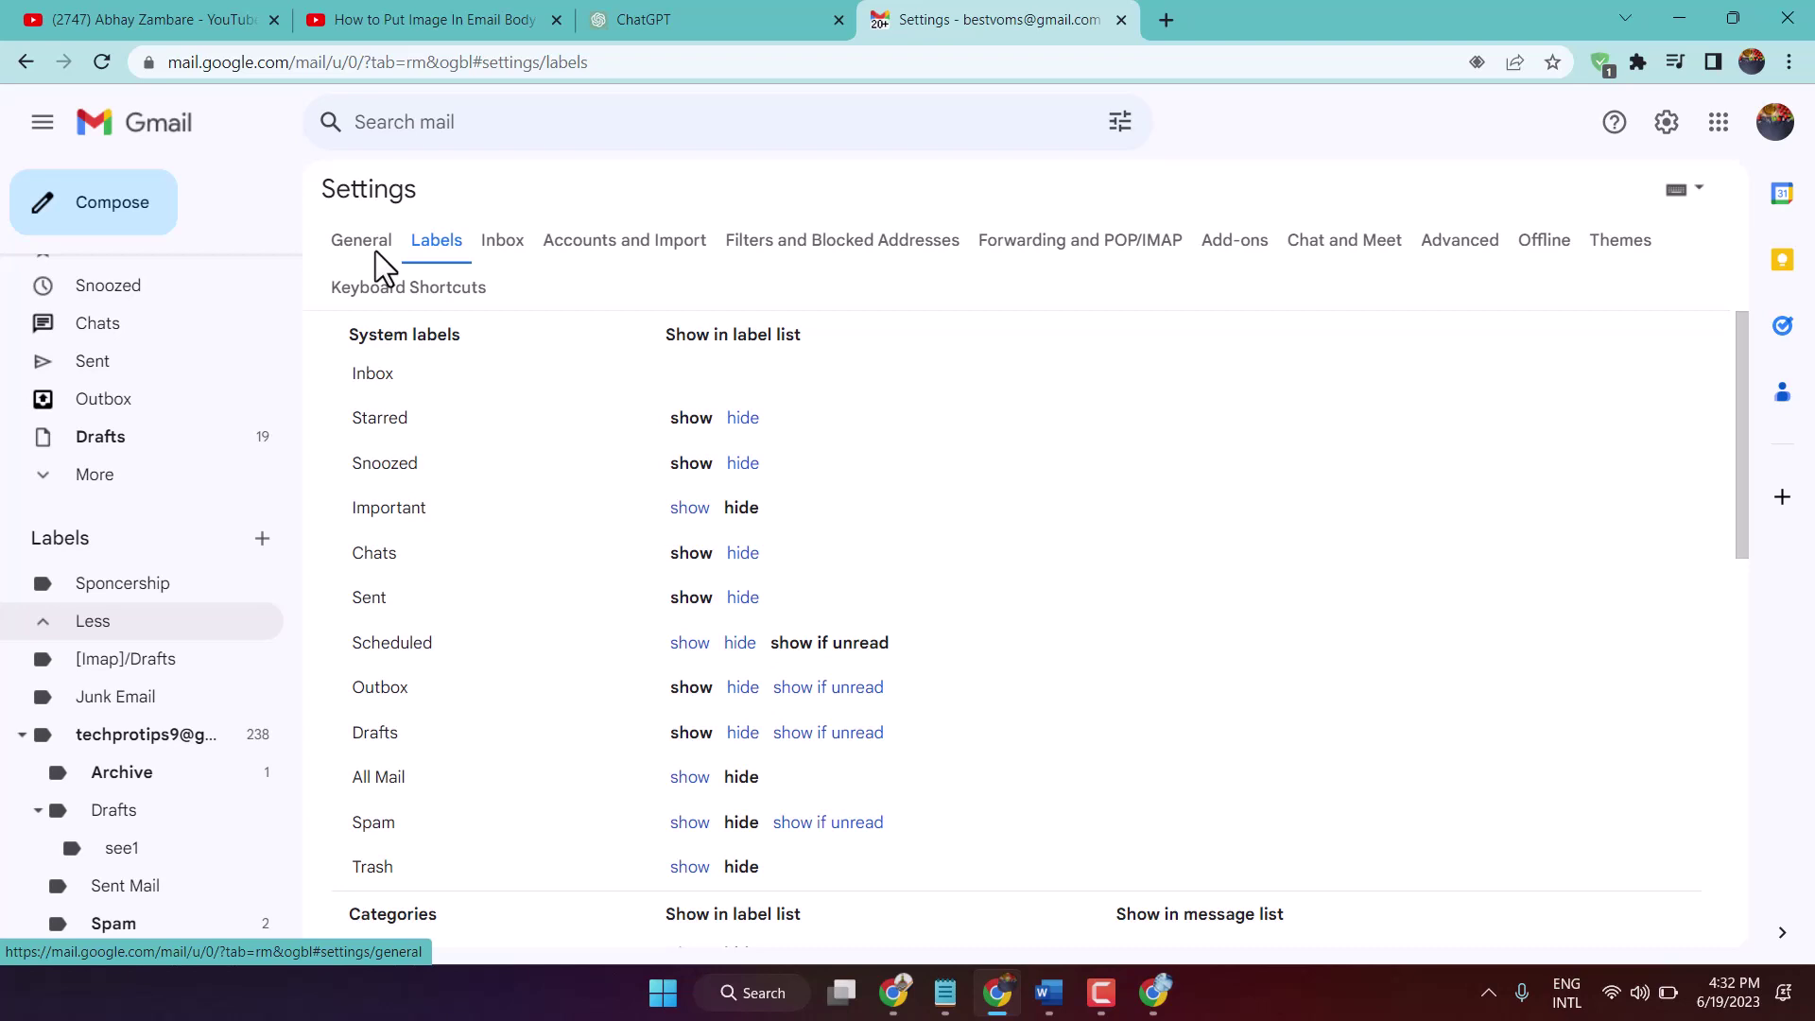
scroll(149, 416, up, 1)
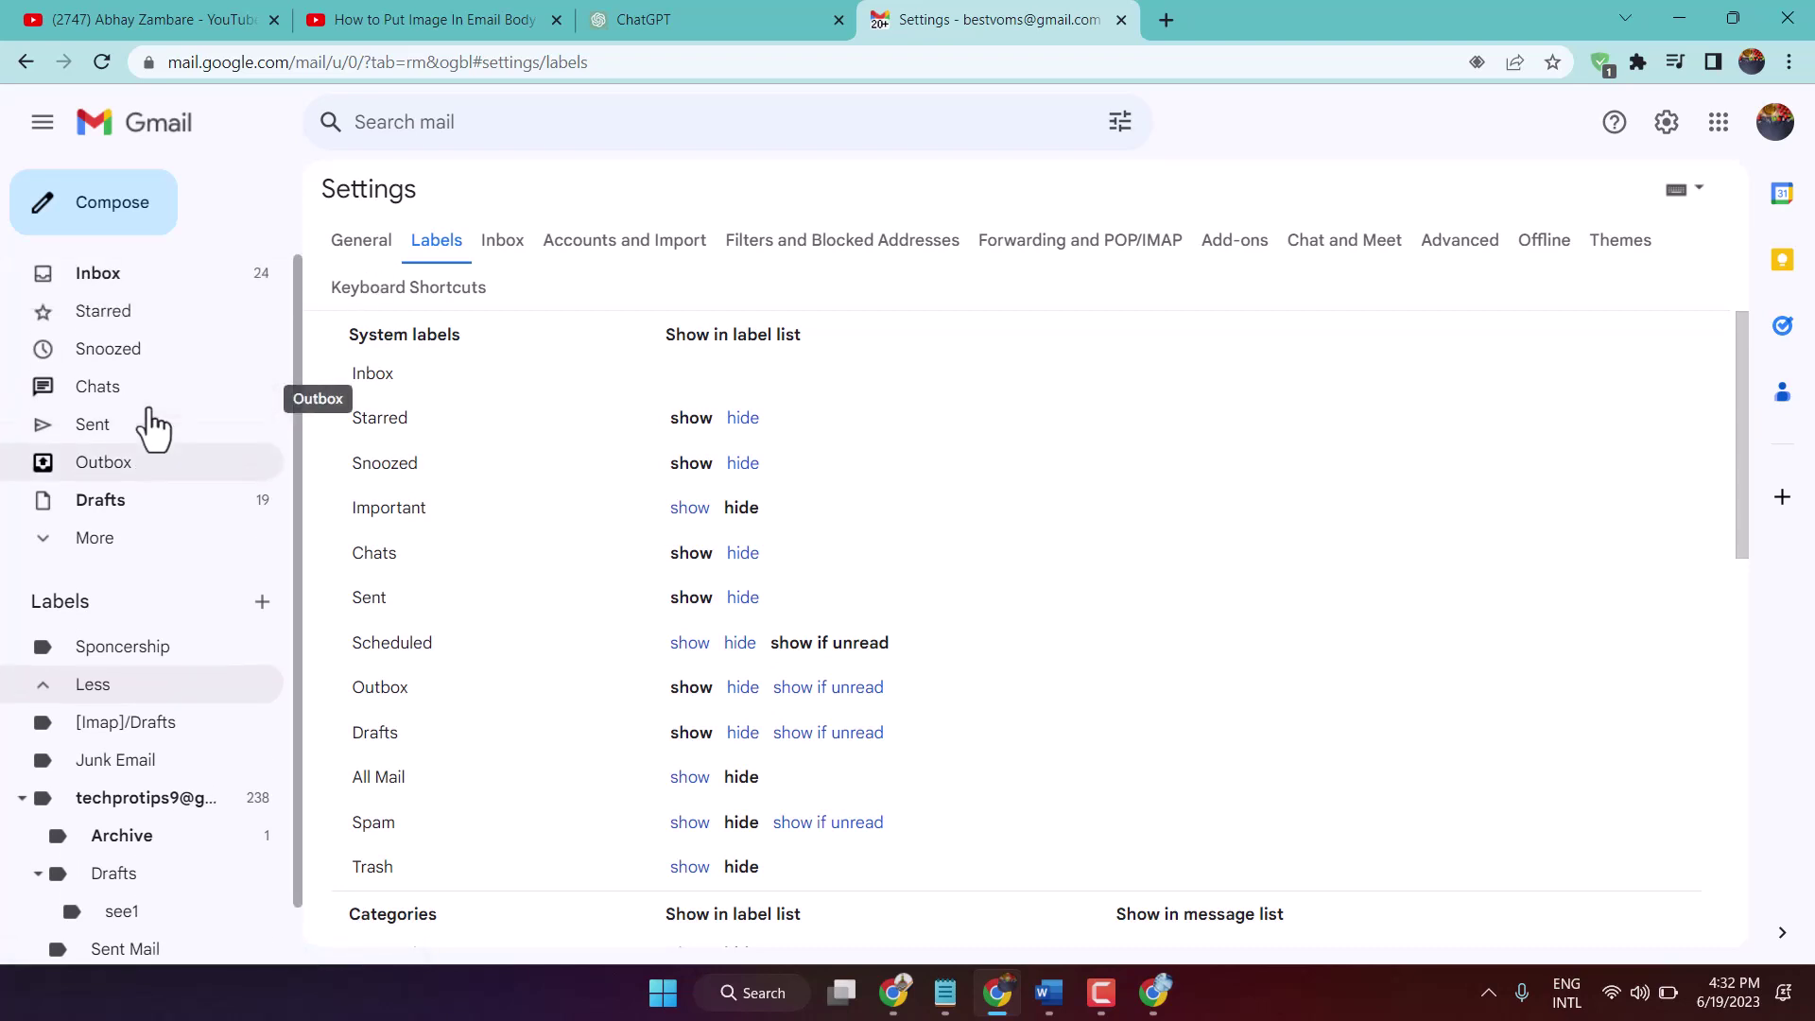
click(107, 302)
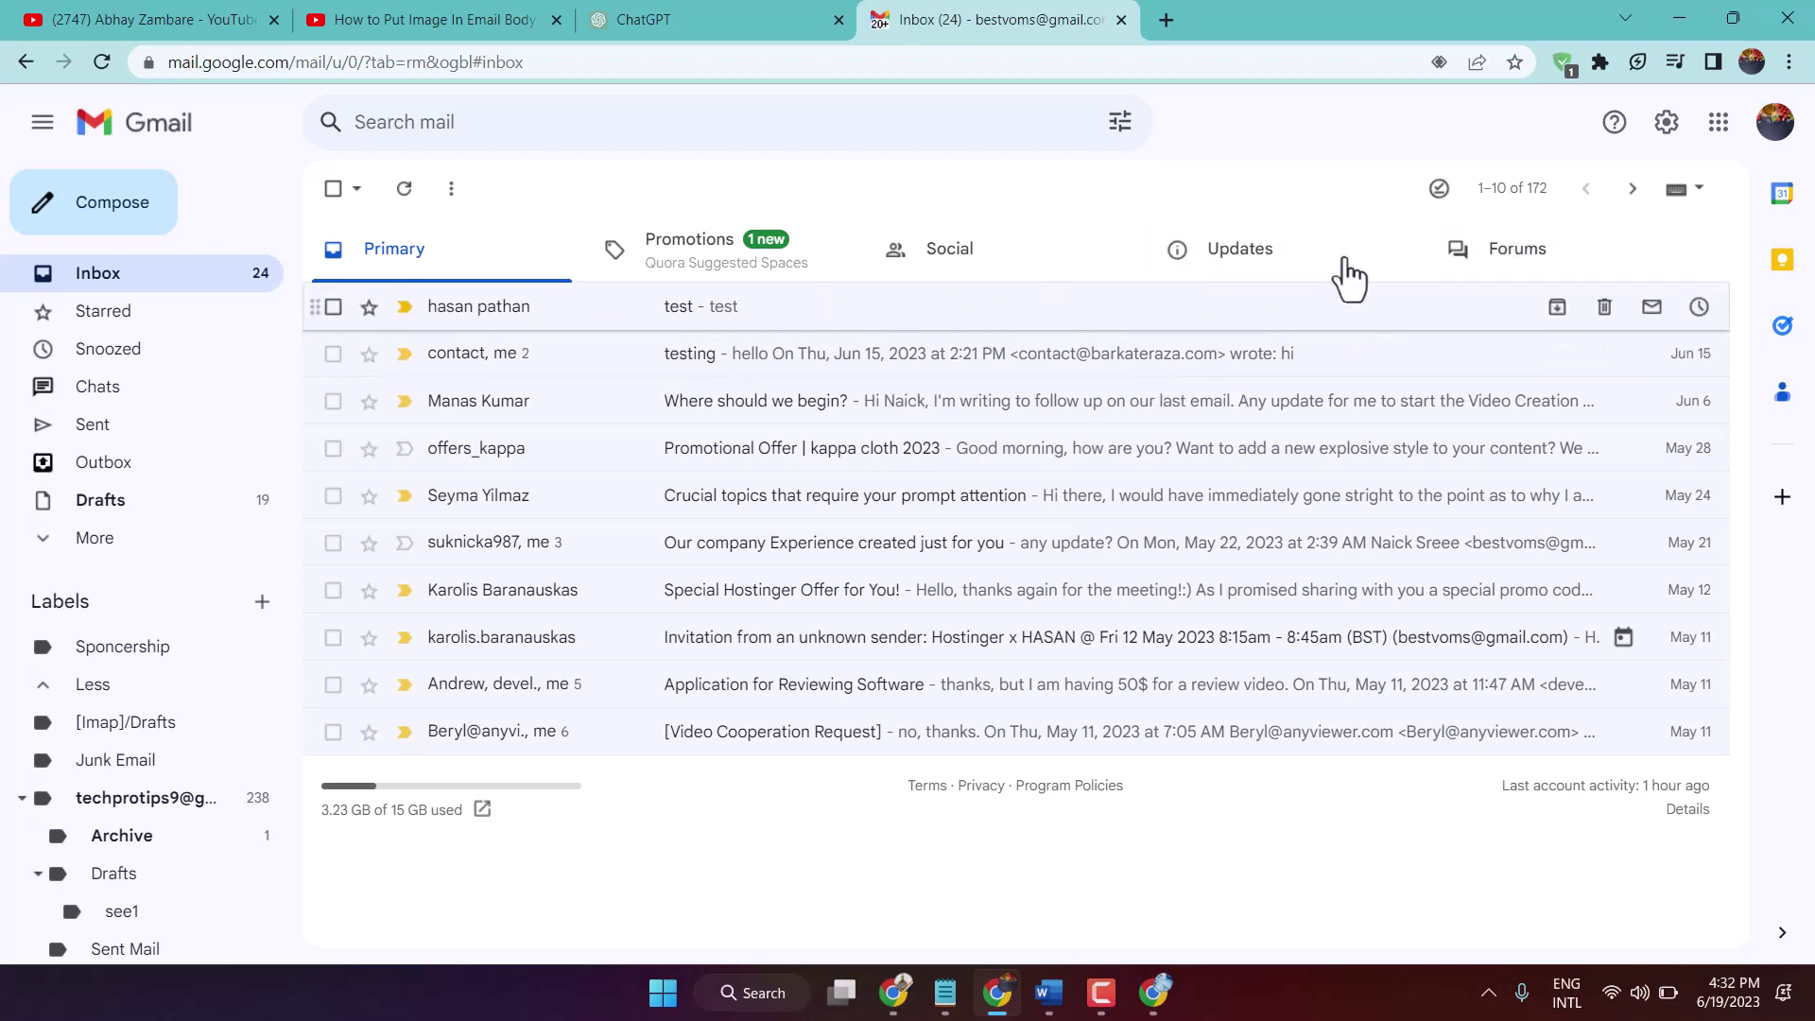
click(1661, 132)
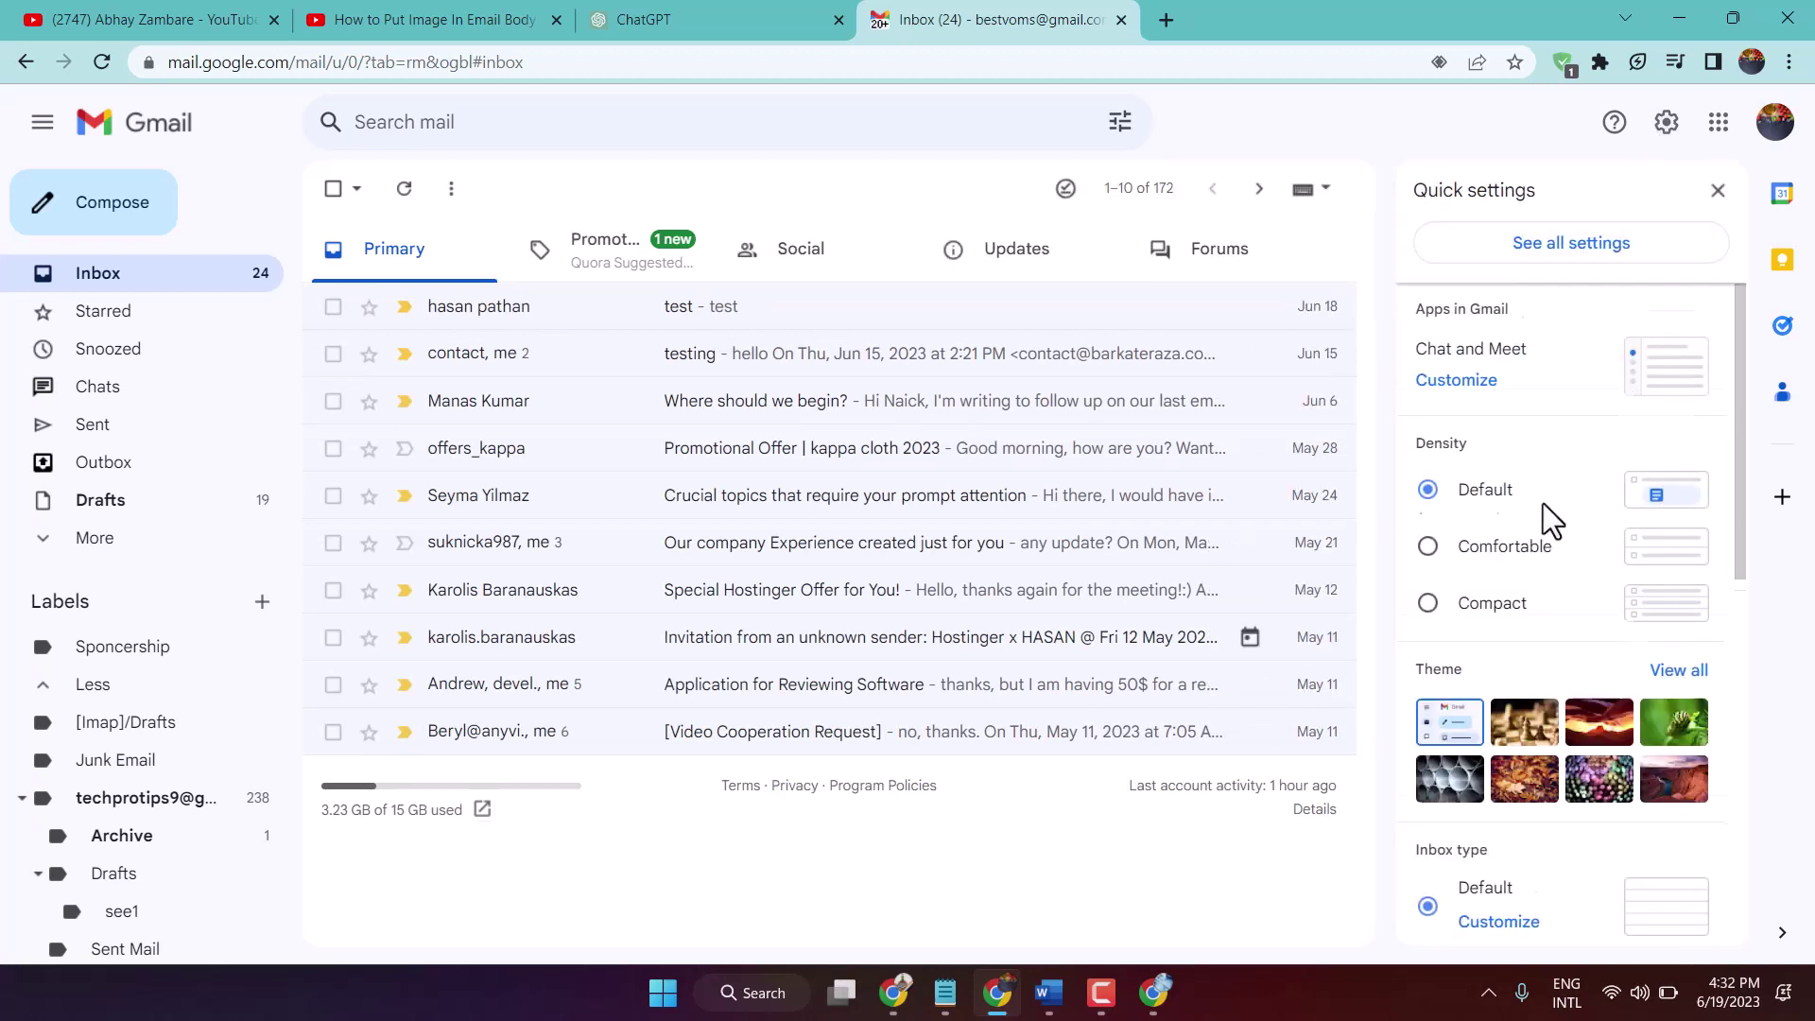
scroll(1543, 503, down, 4)
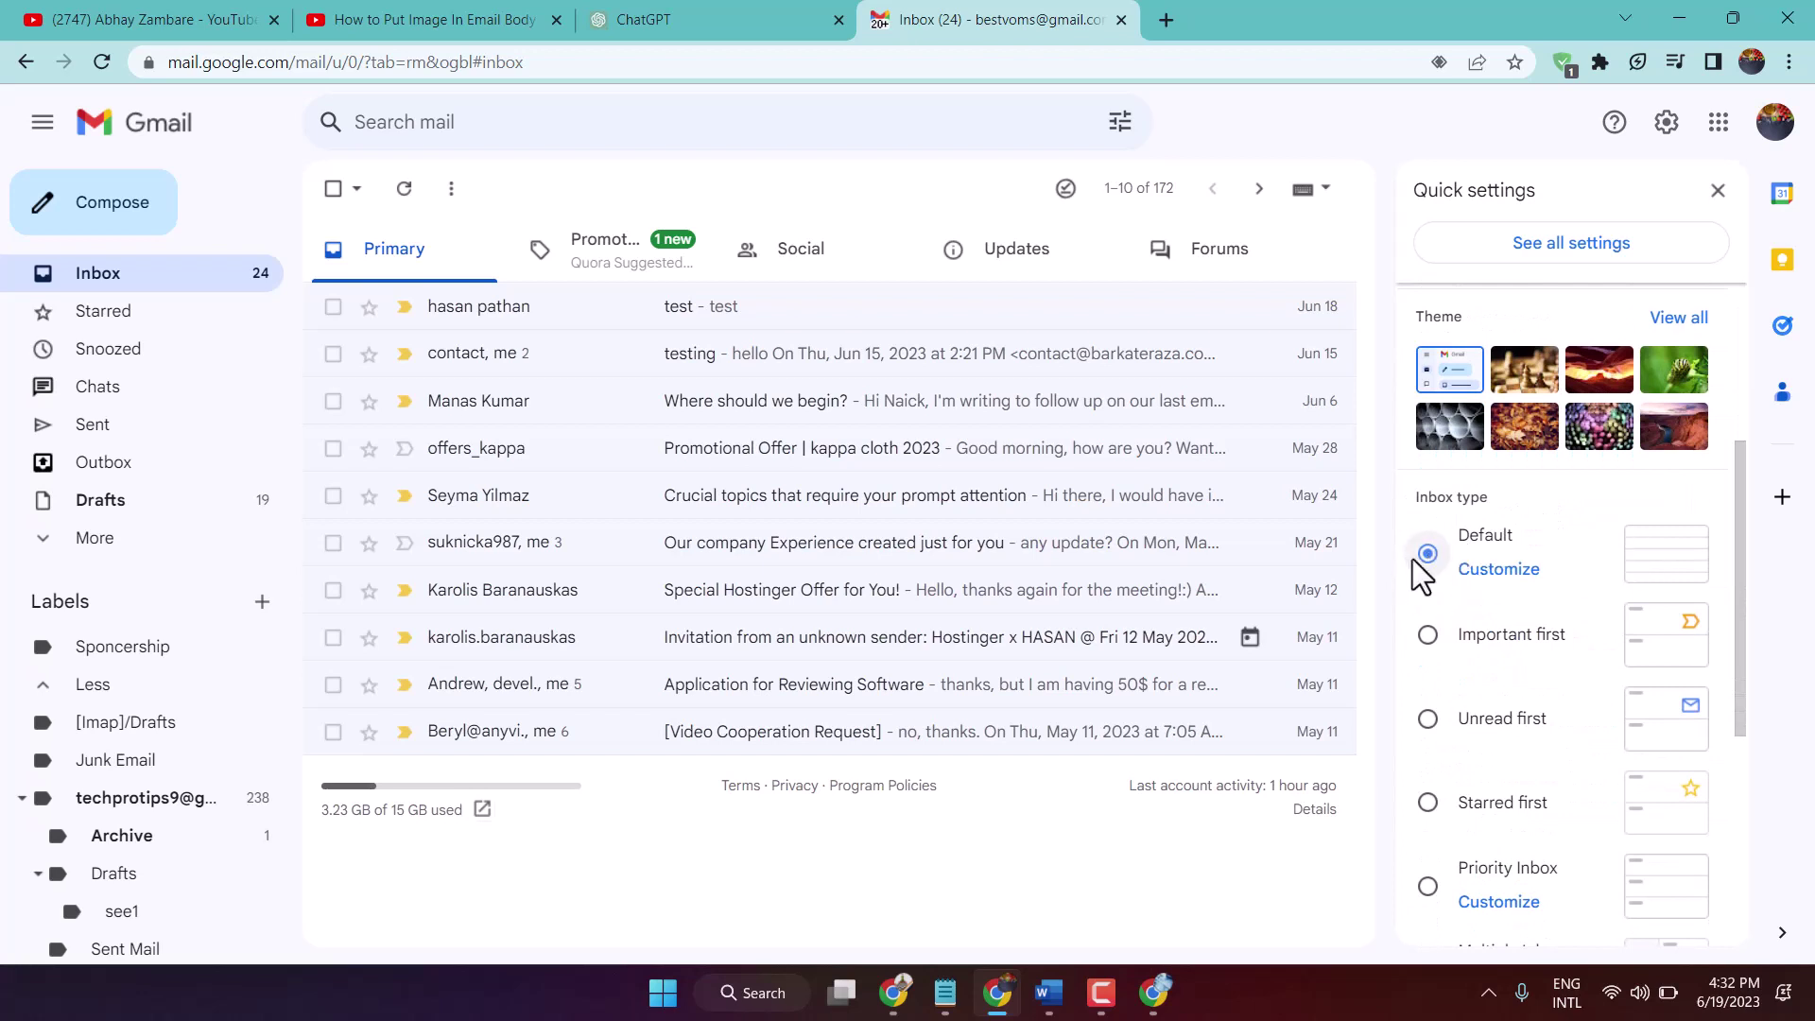
scroll(1418, 565, up, 4)
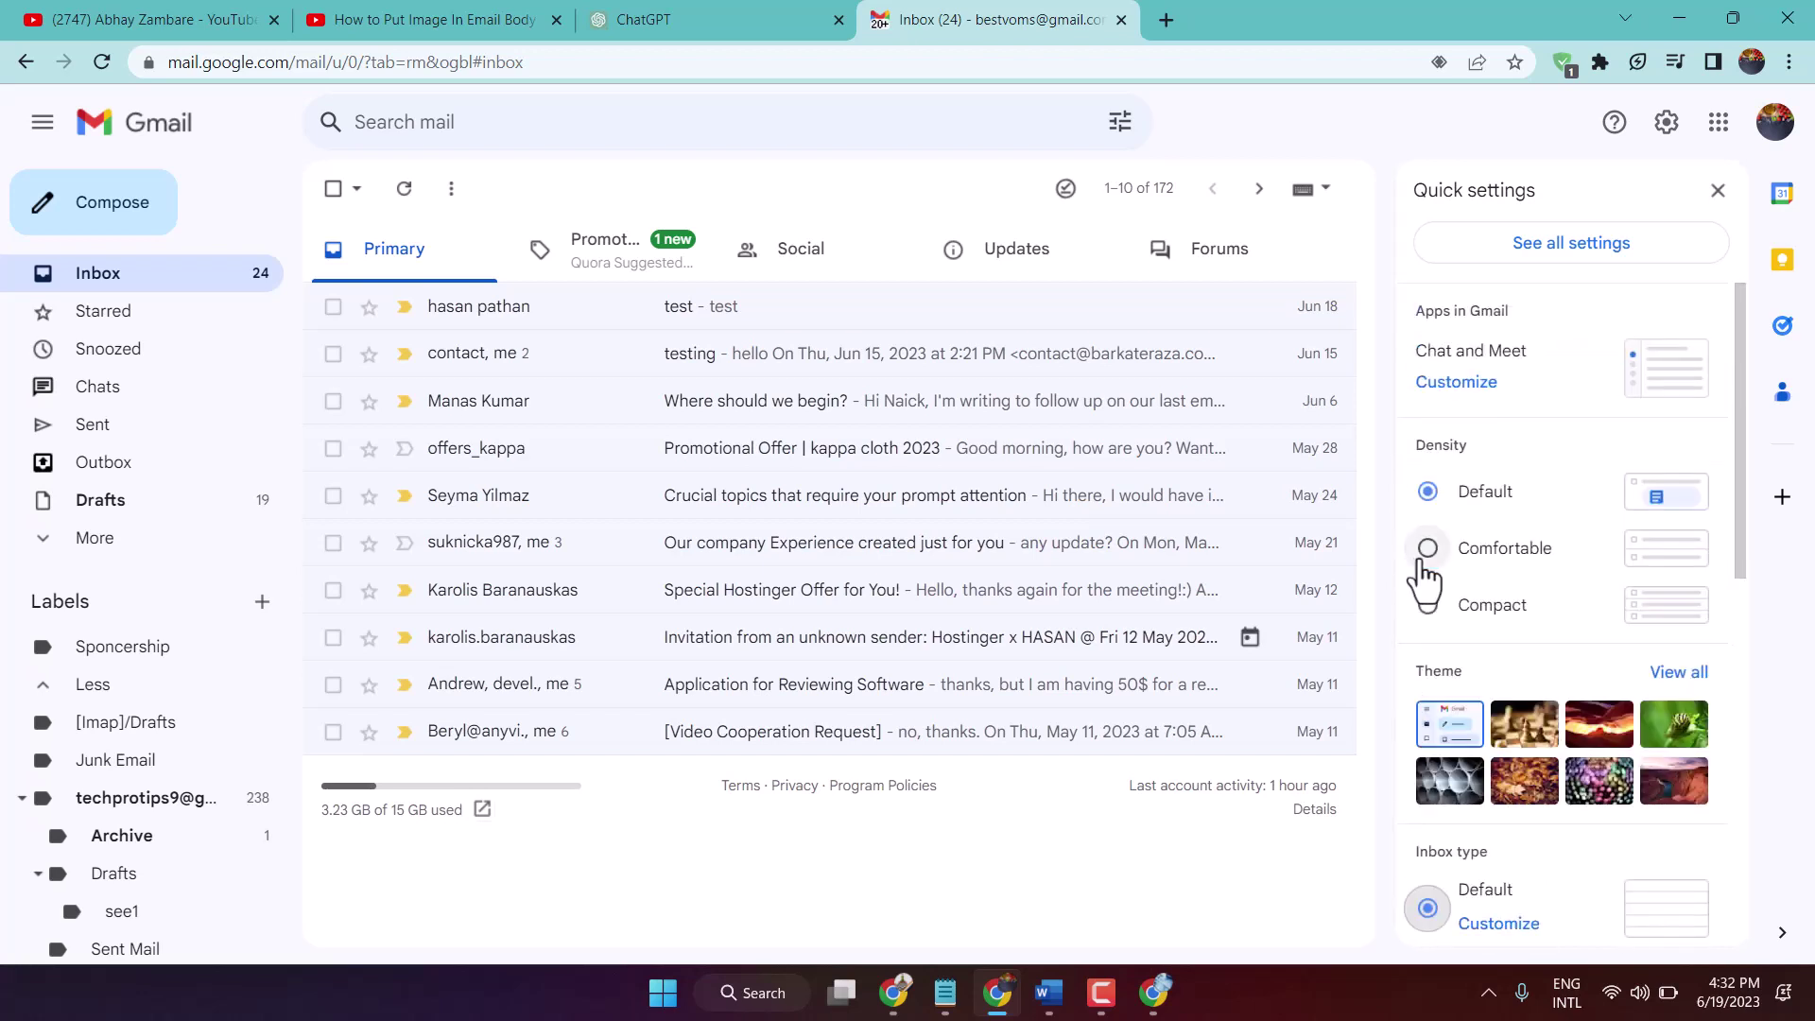
scroll(1422, 568, down, 6)
scroll(1420, 558, down, 2)
scroll(1419, 557, up, 6)
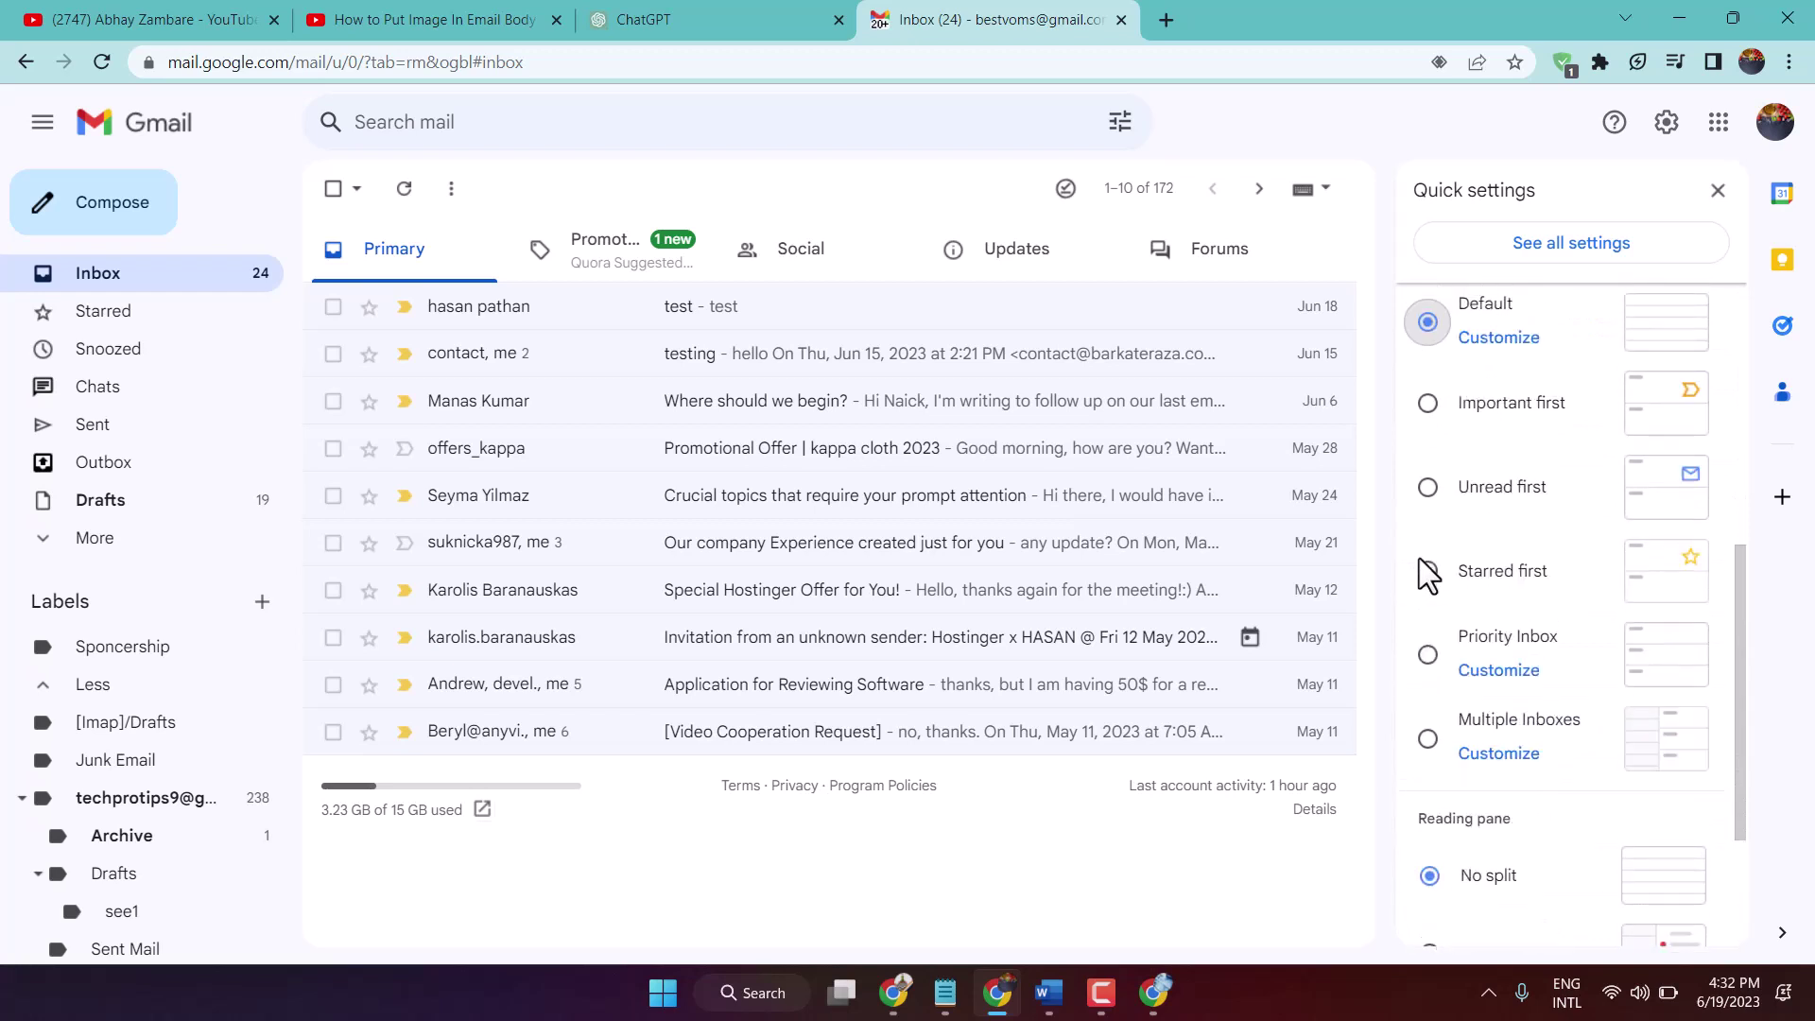
scroll(1427, 567, up, 2)
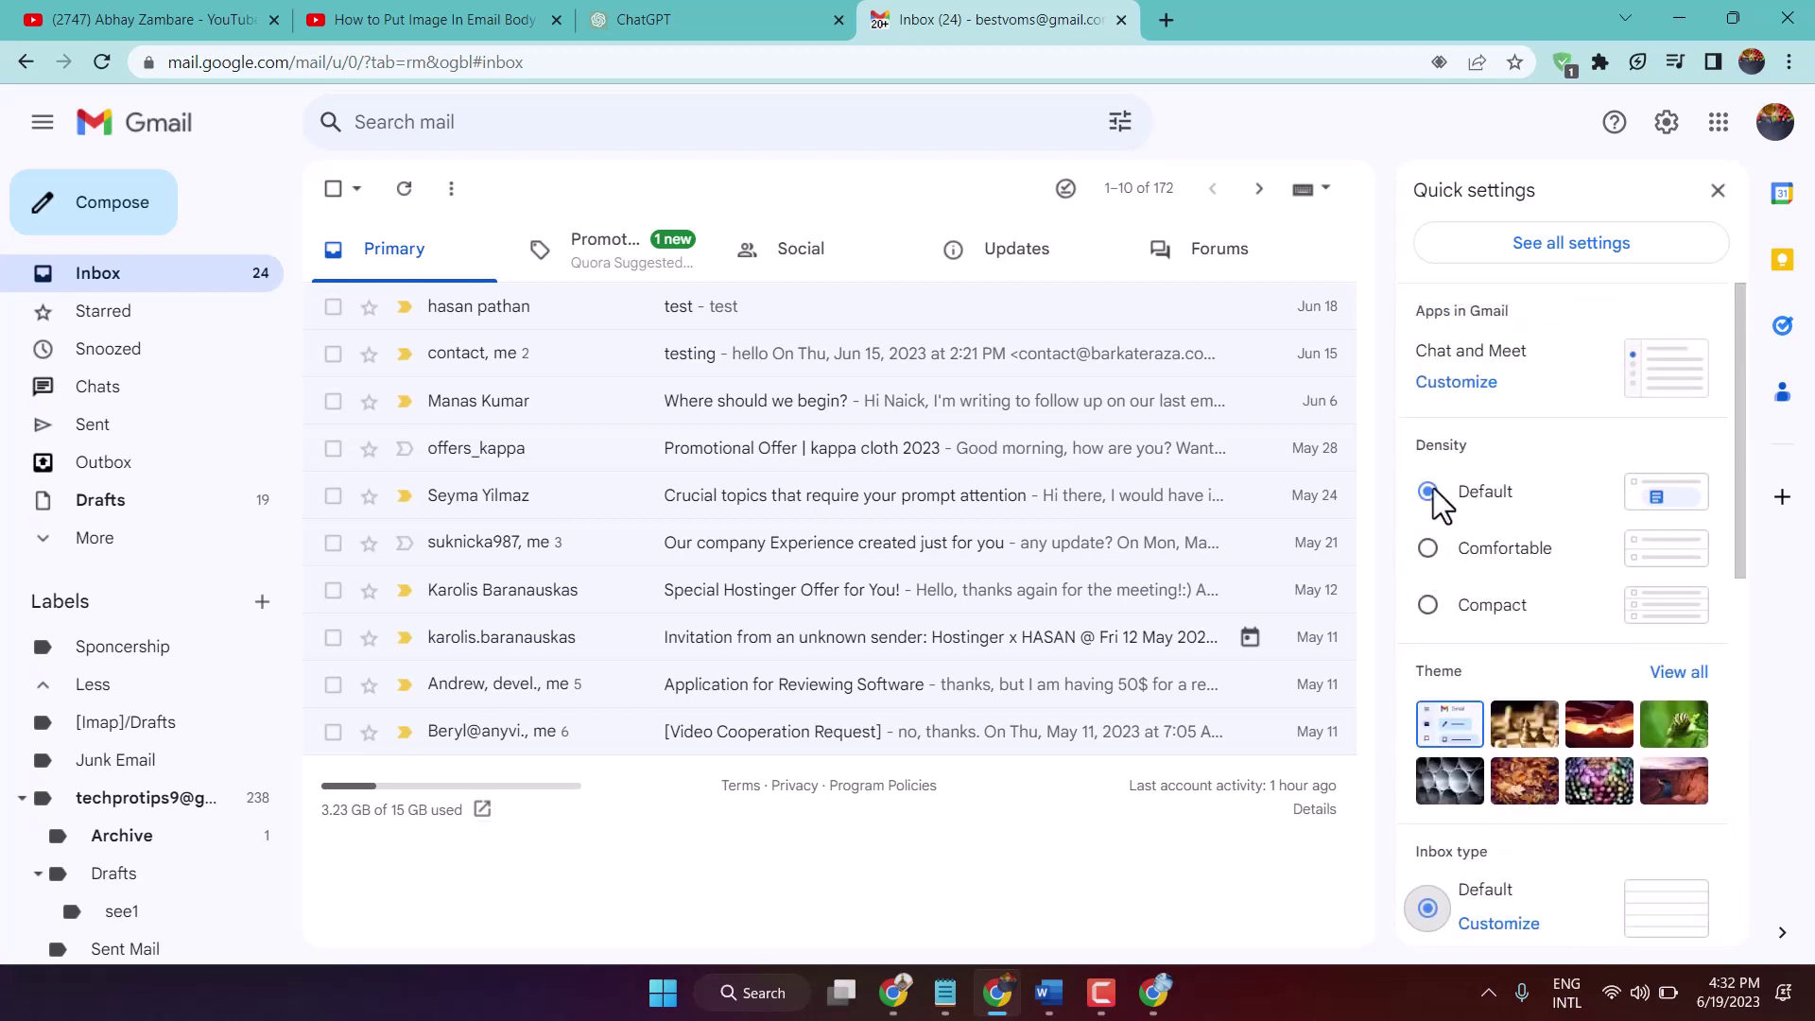
scroll(1452, 506, down, 3)
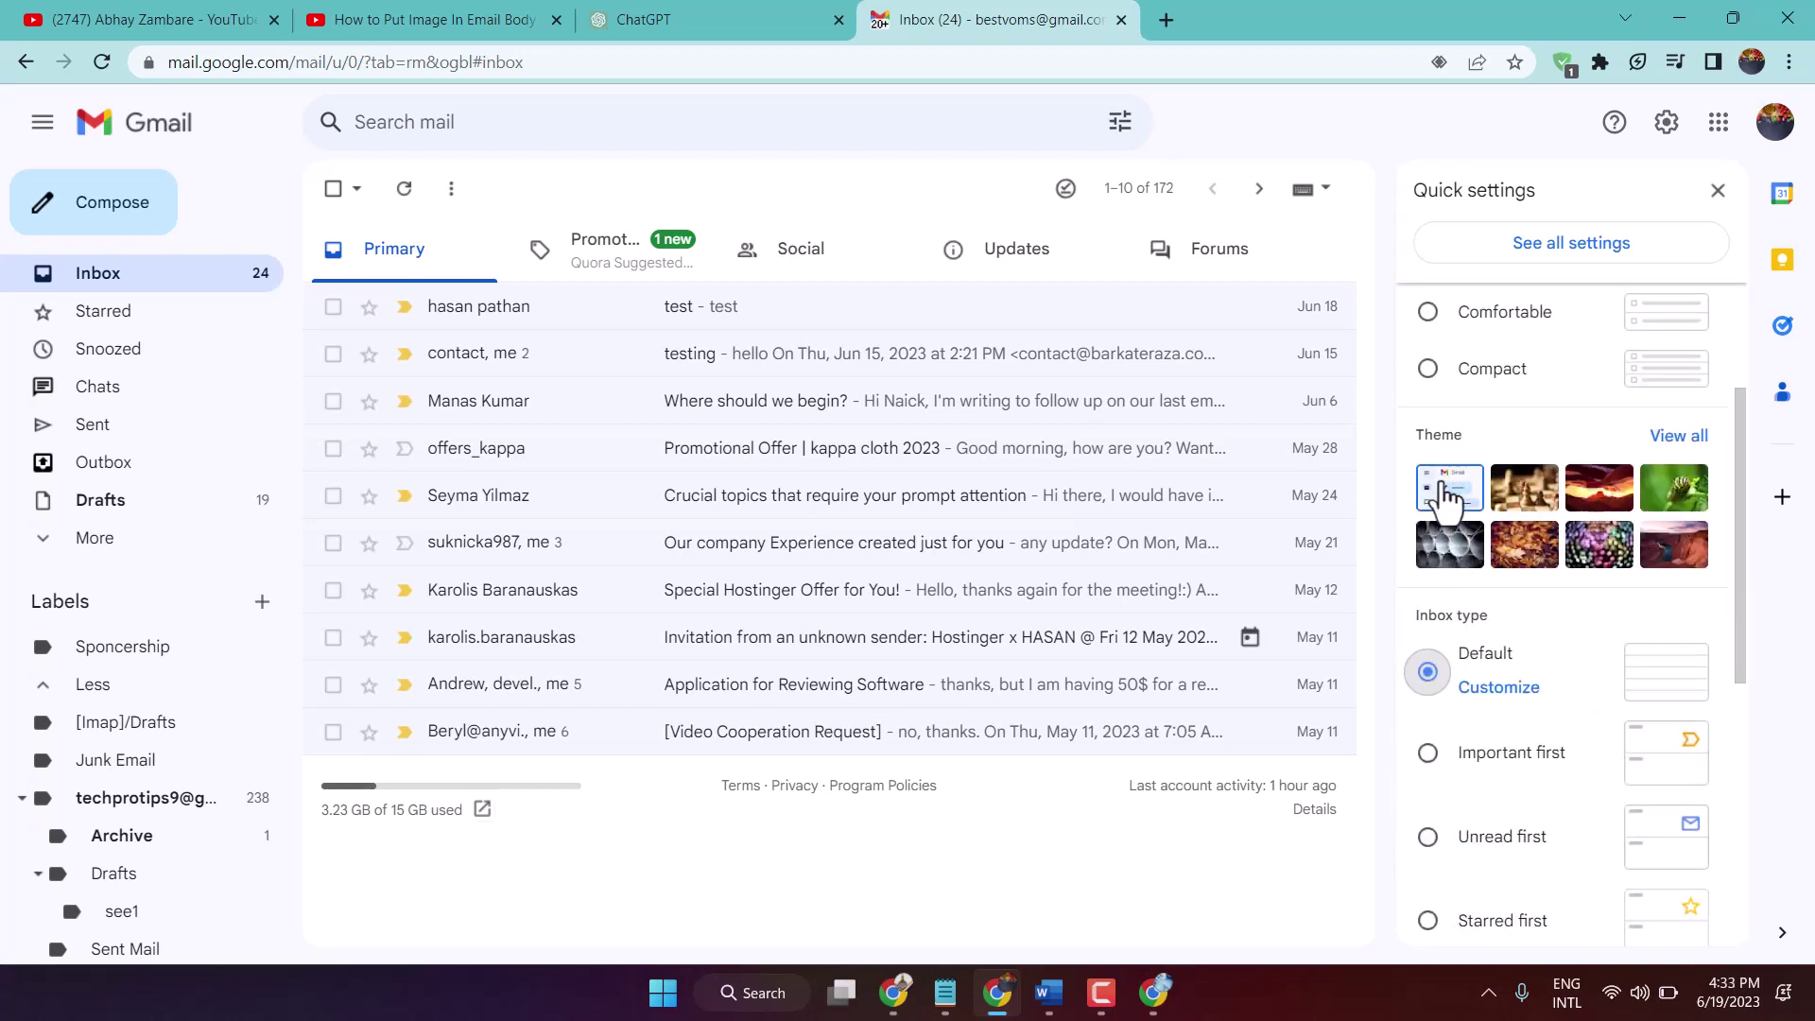
scroll(1443, 498, down, 6)
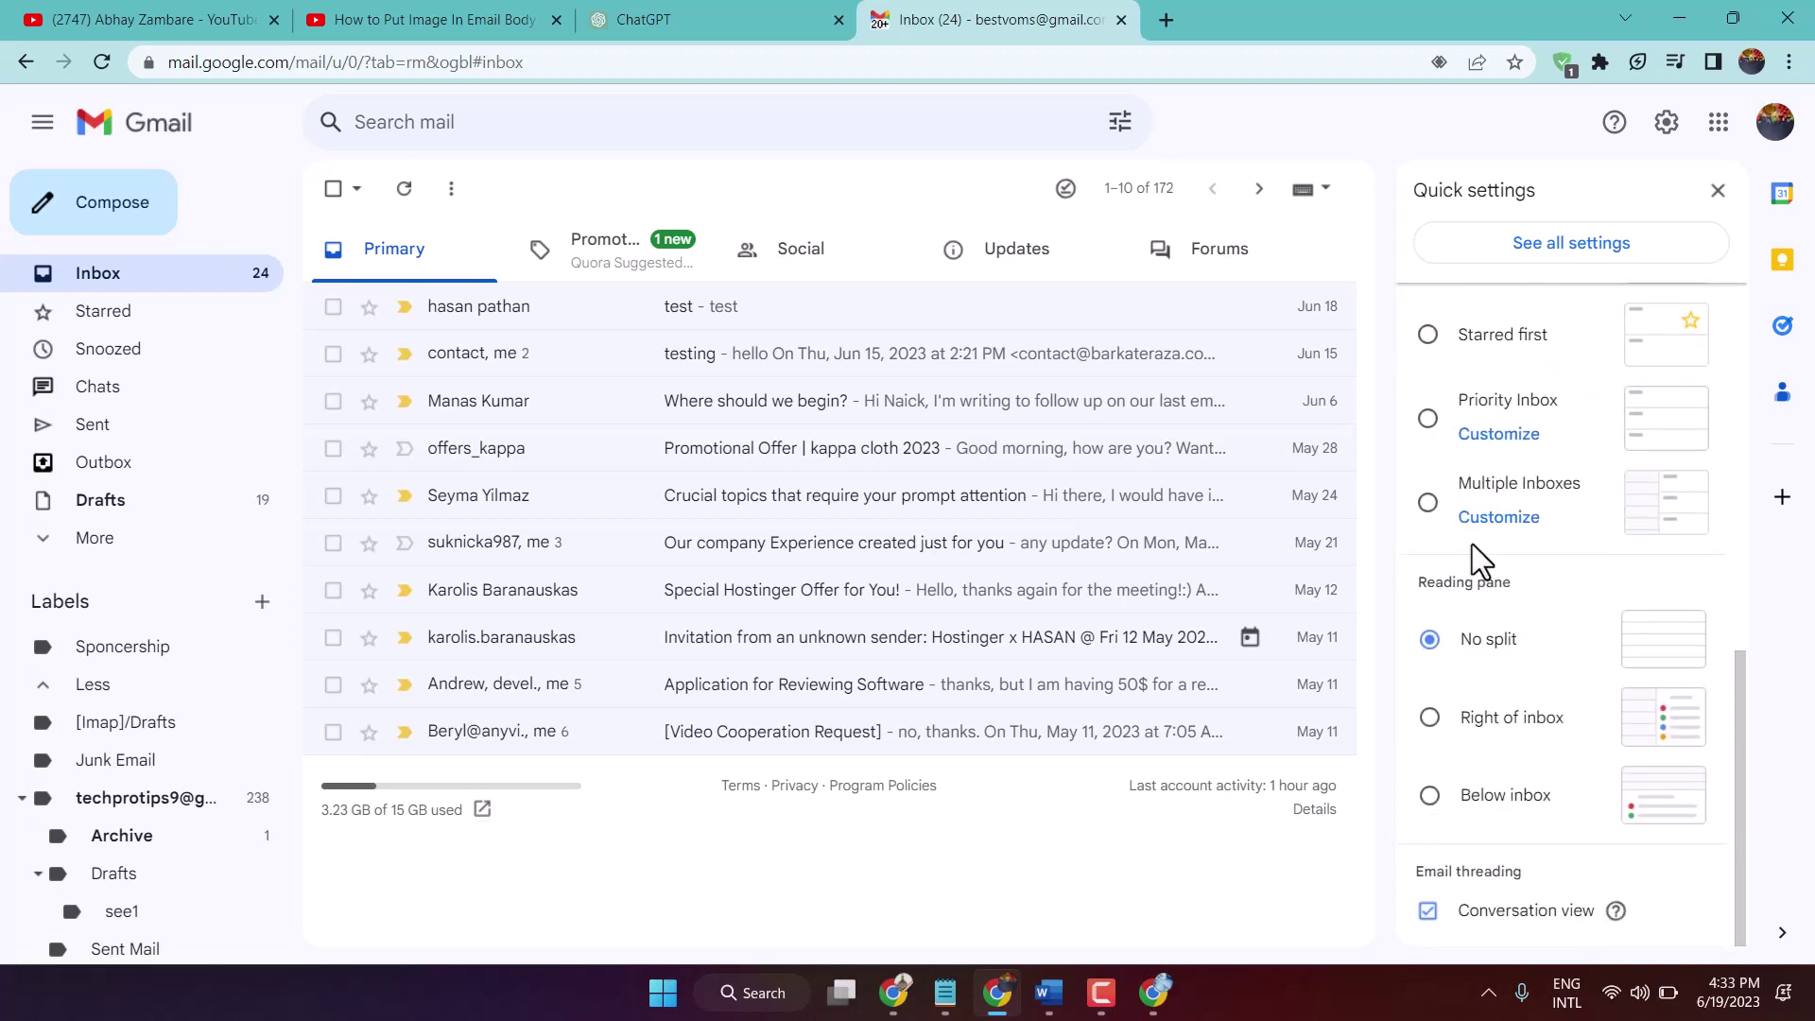
scroll(1519, 445, up, 8)
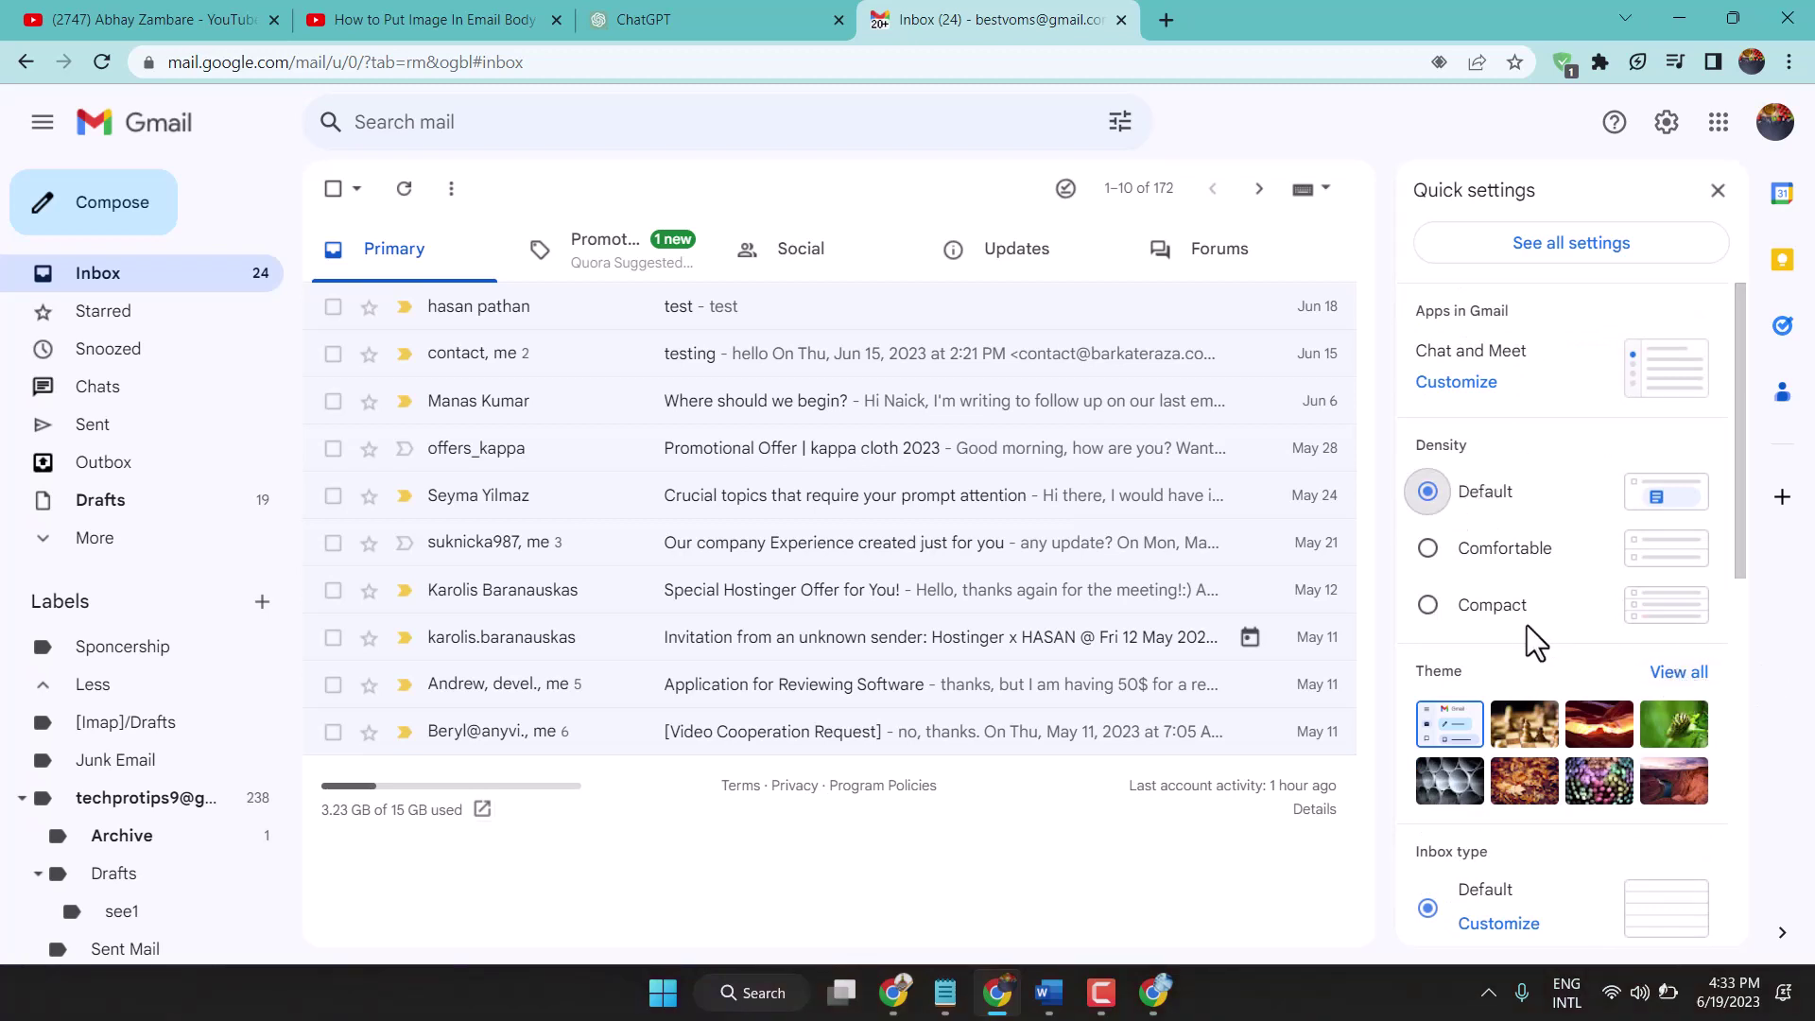
scroll(1522, 620, down, 2)
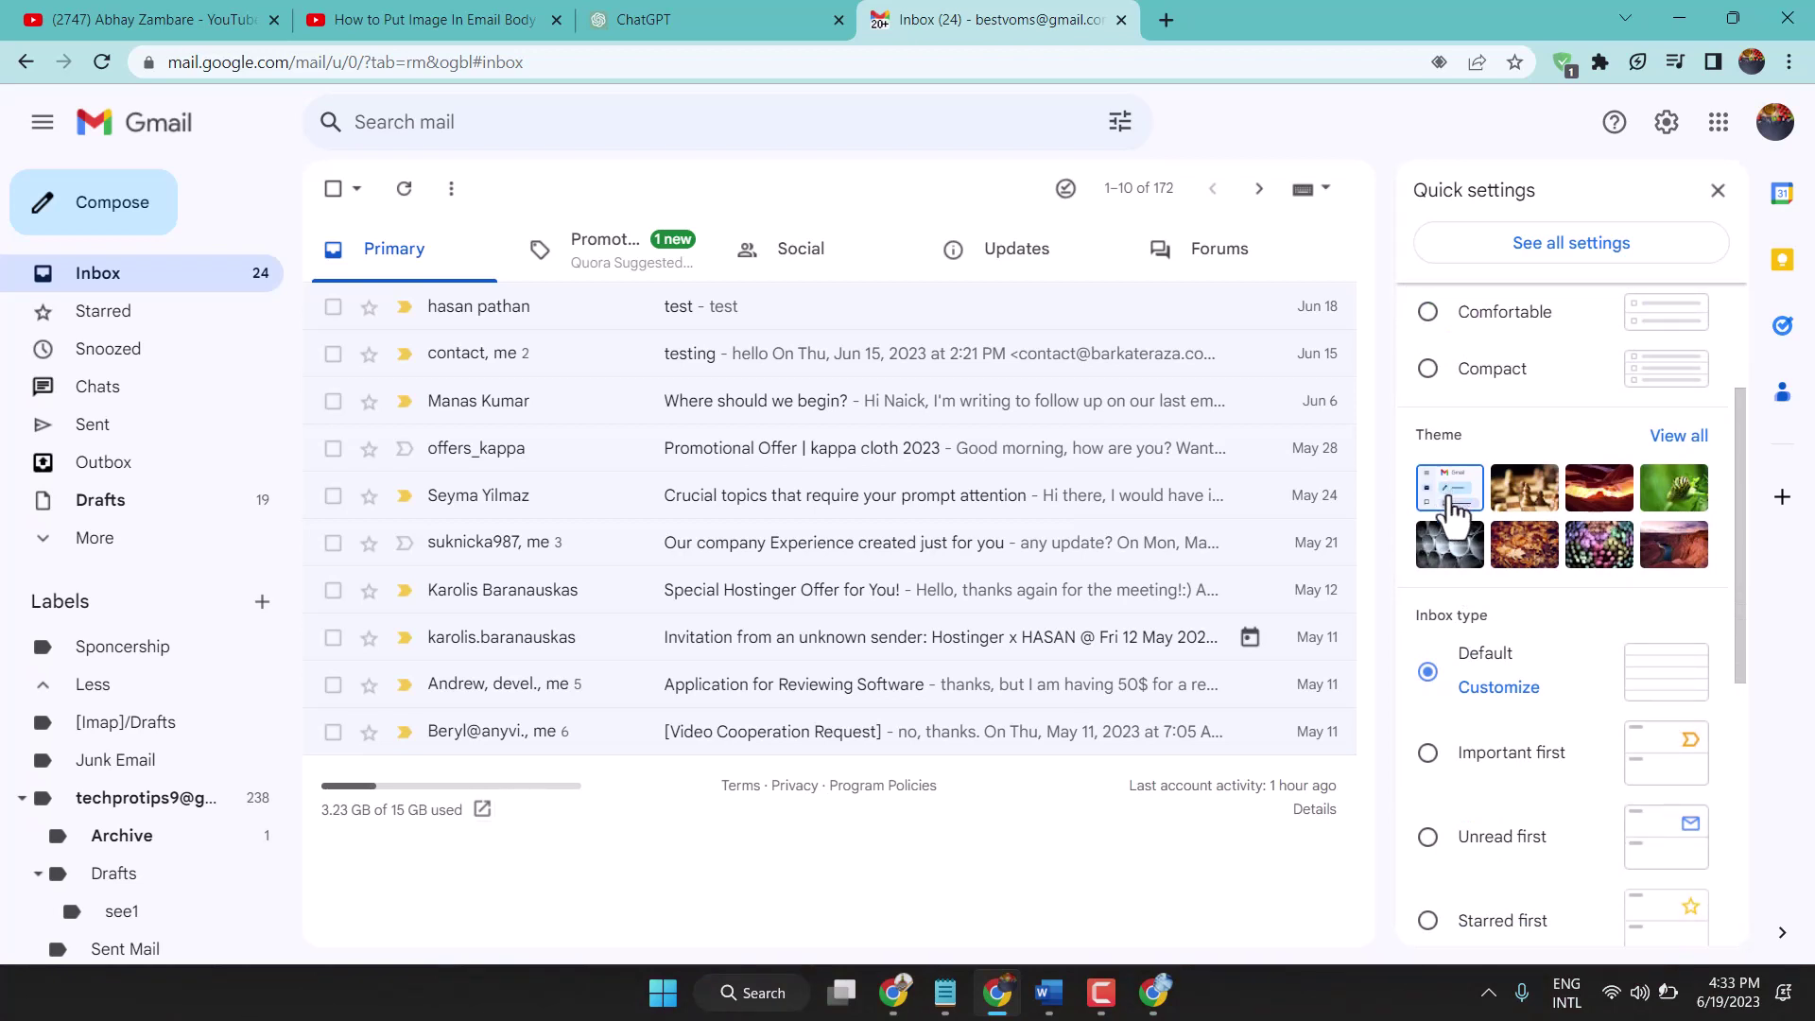
scroll(1513, 754, down, 2)
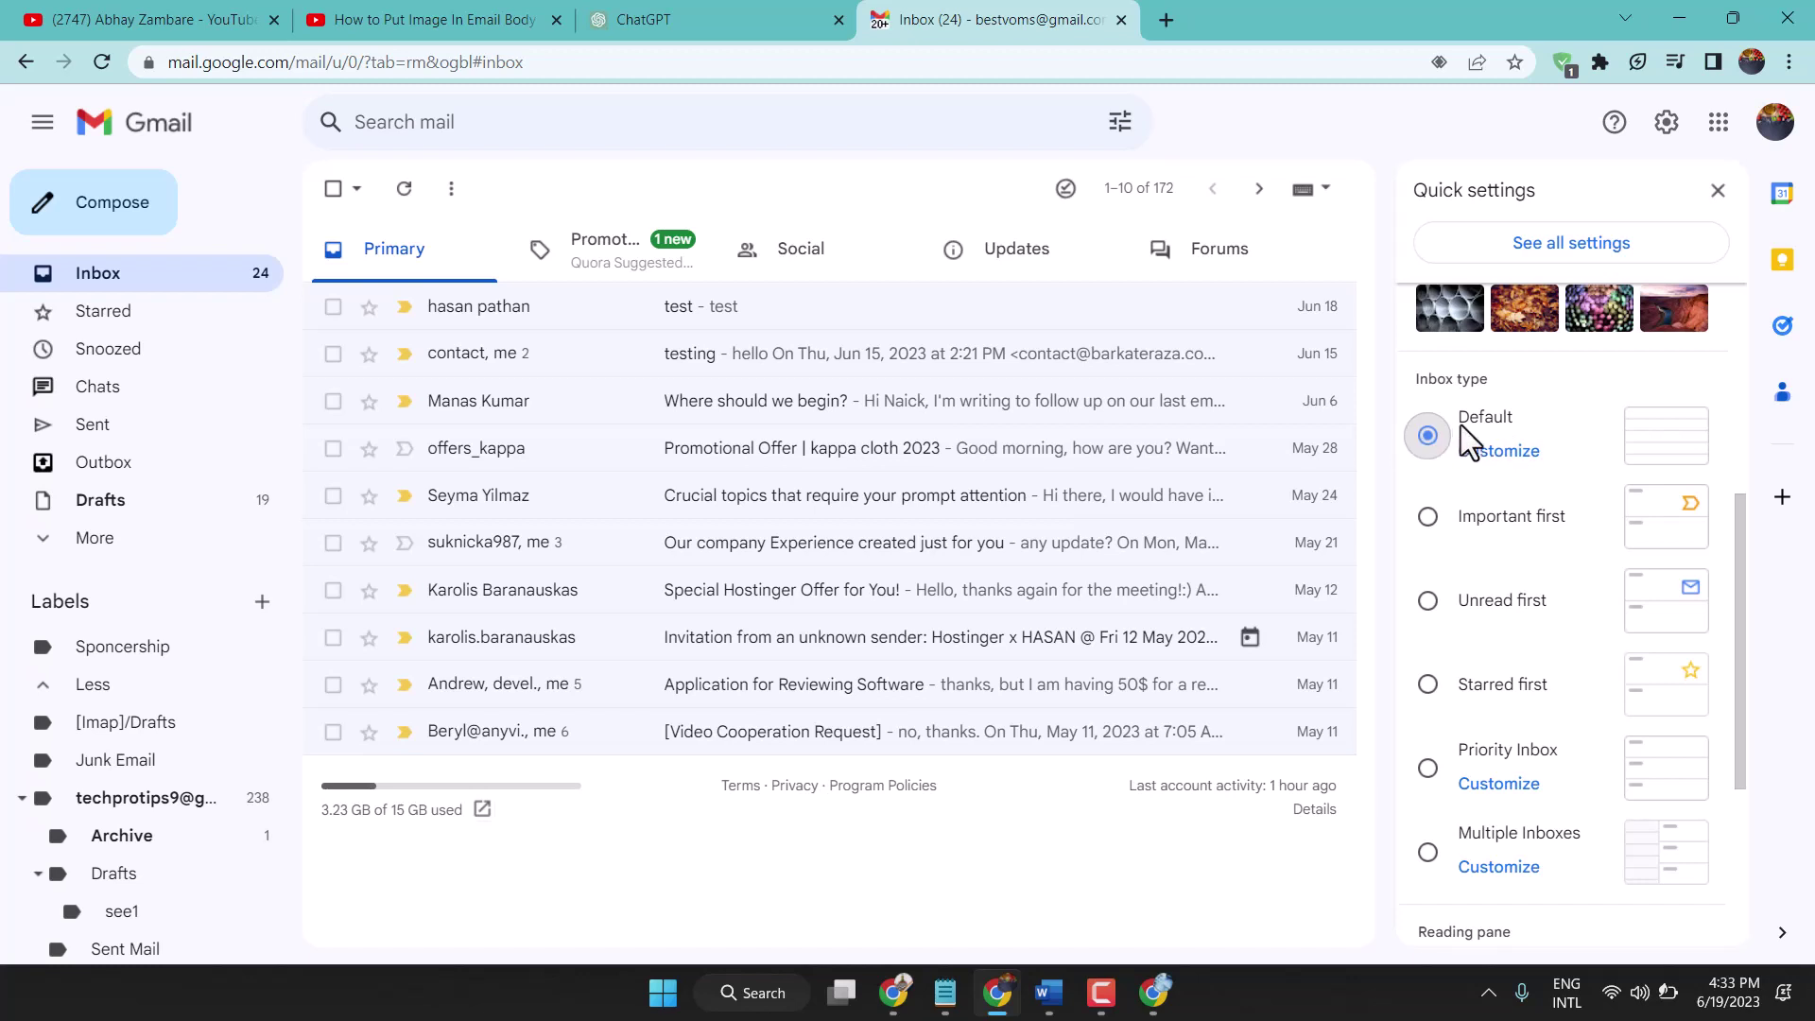
scroll(1511, 427, up, 4)
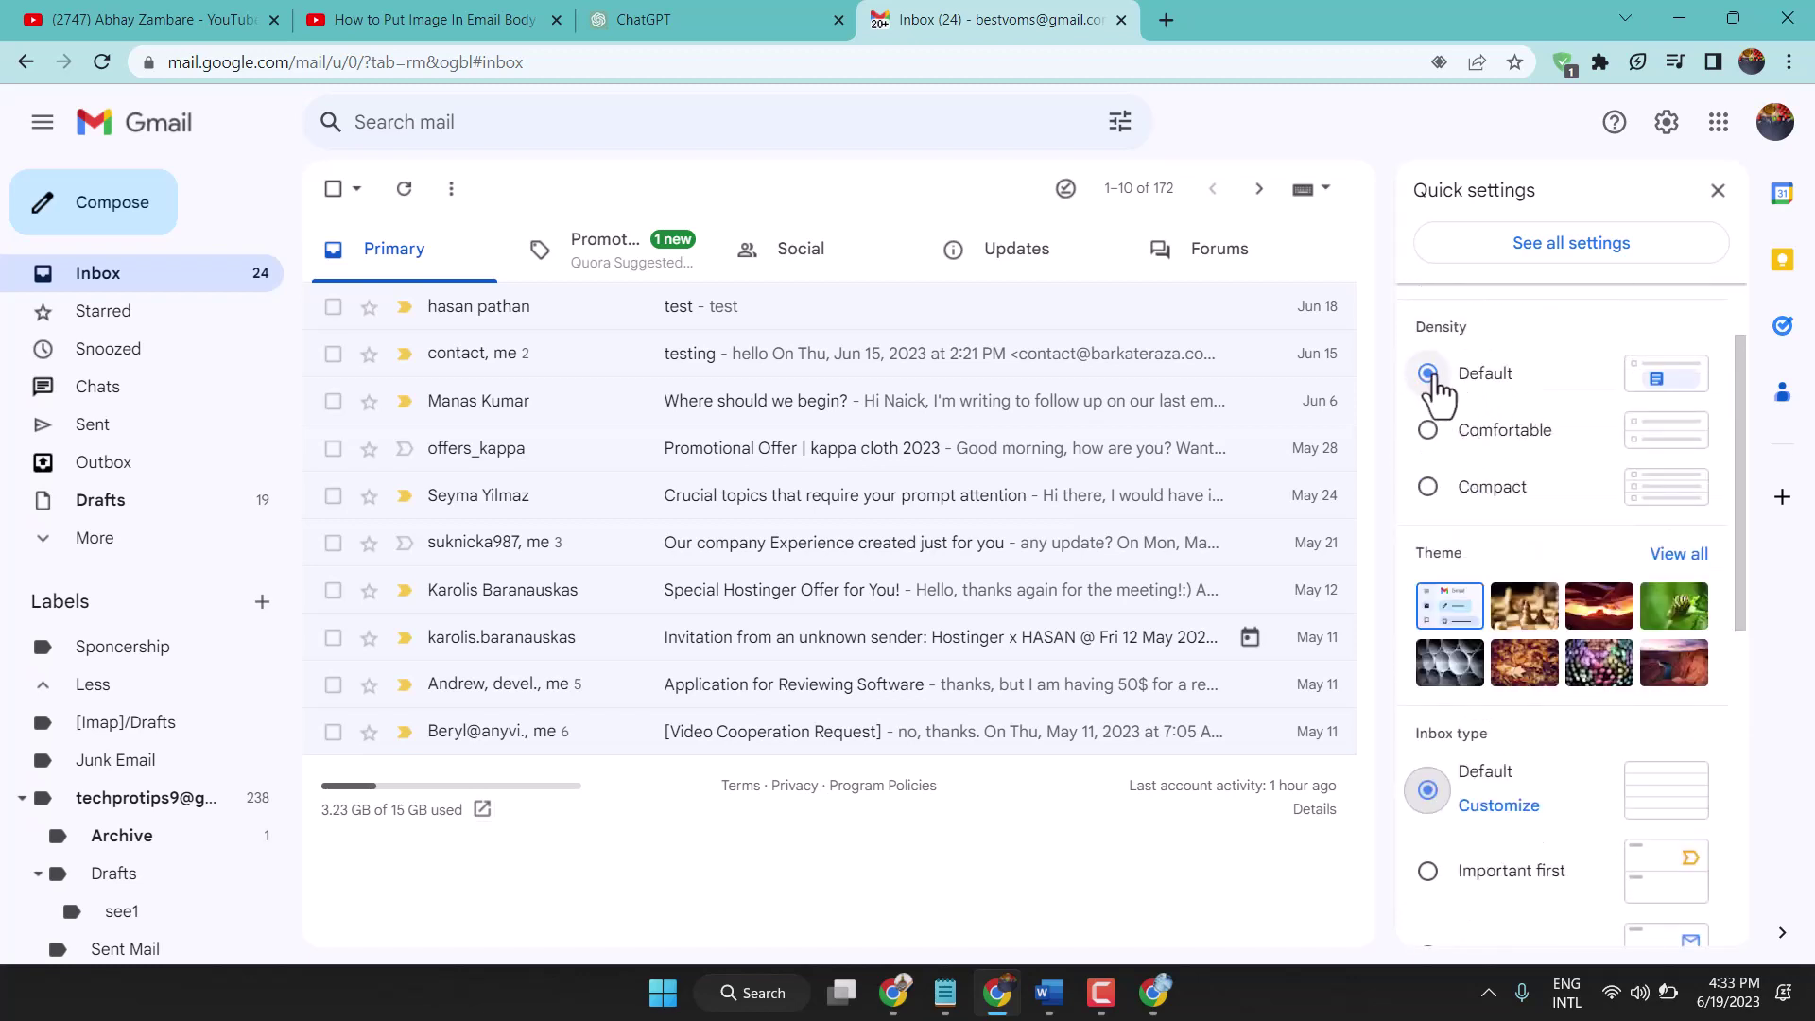
scroll(1434, 383, up, 2)
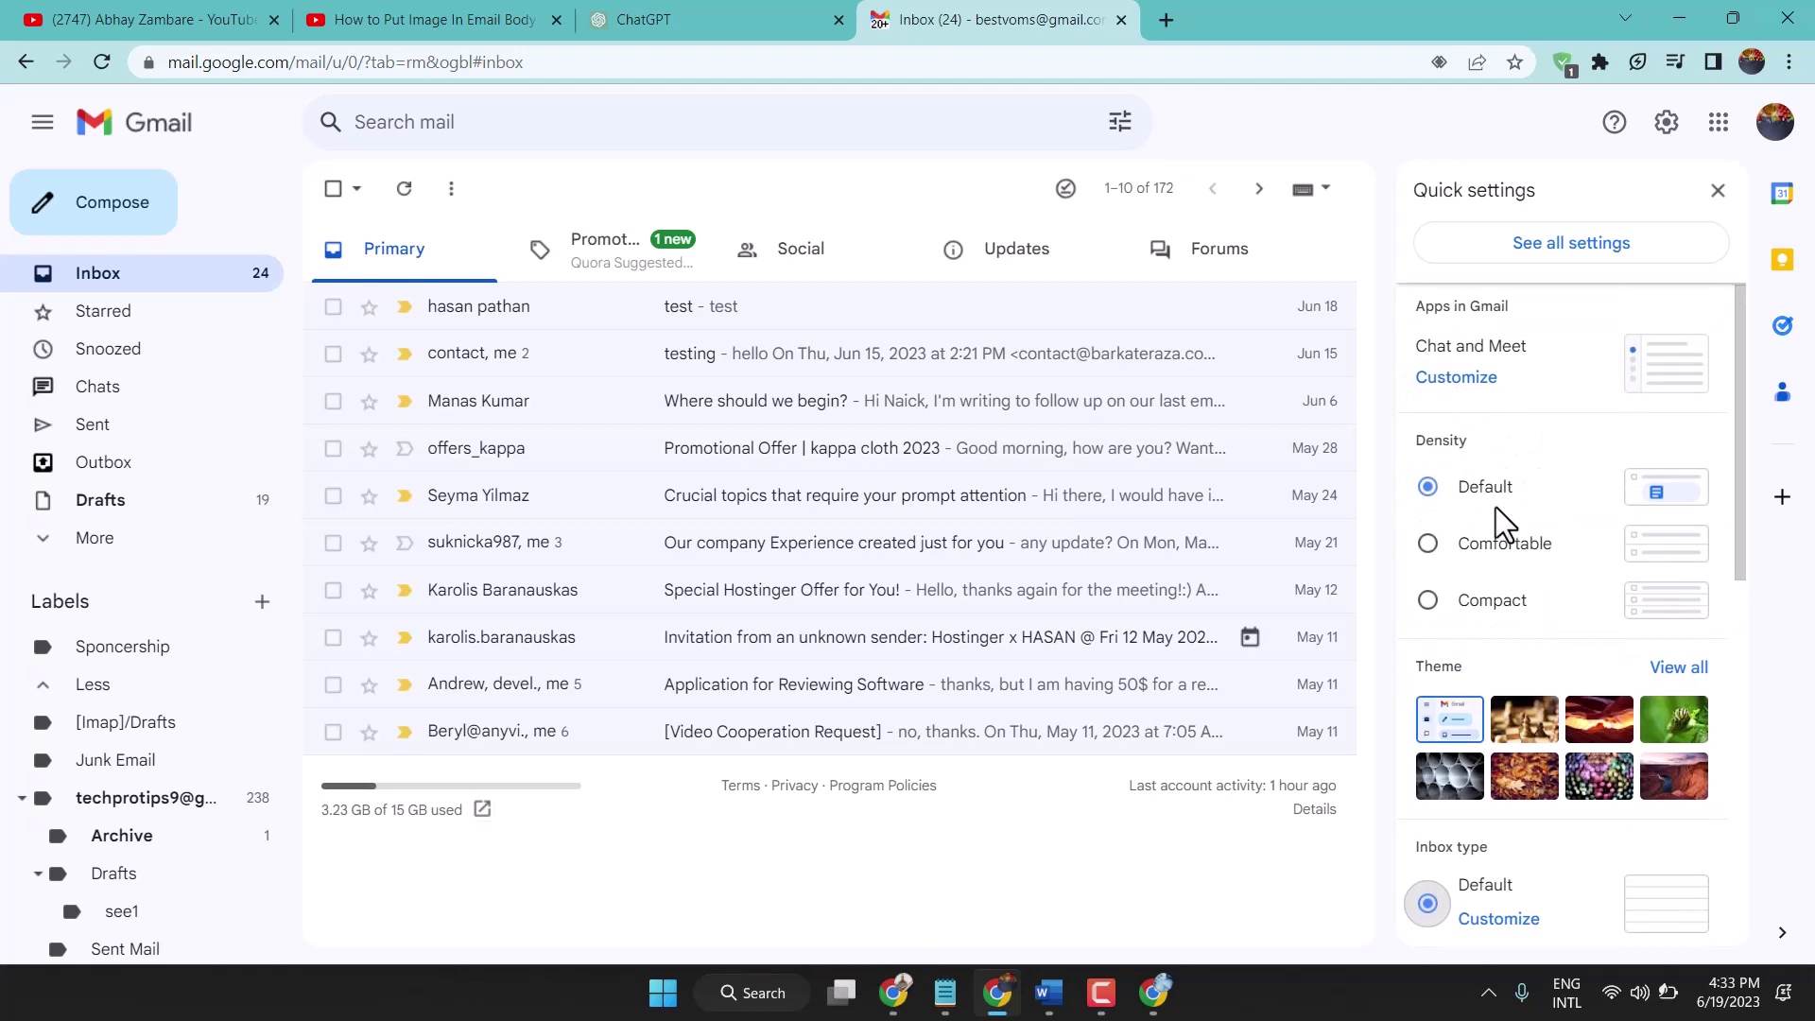
scroll(1495, 508, down, 8)
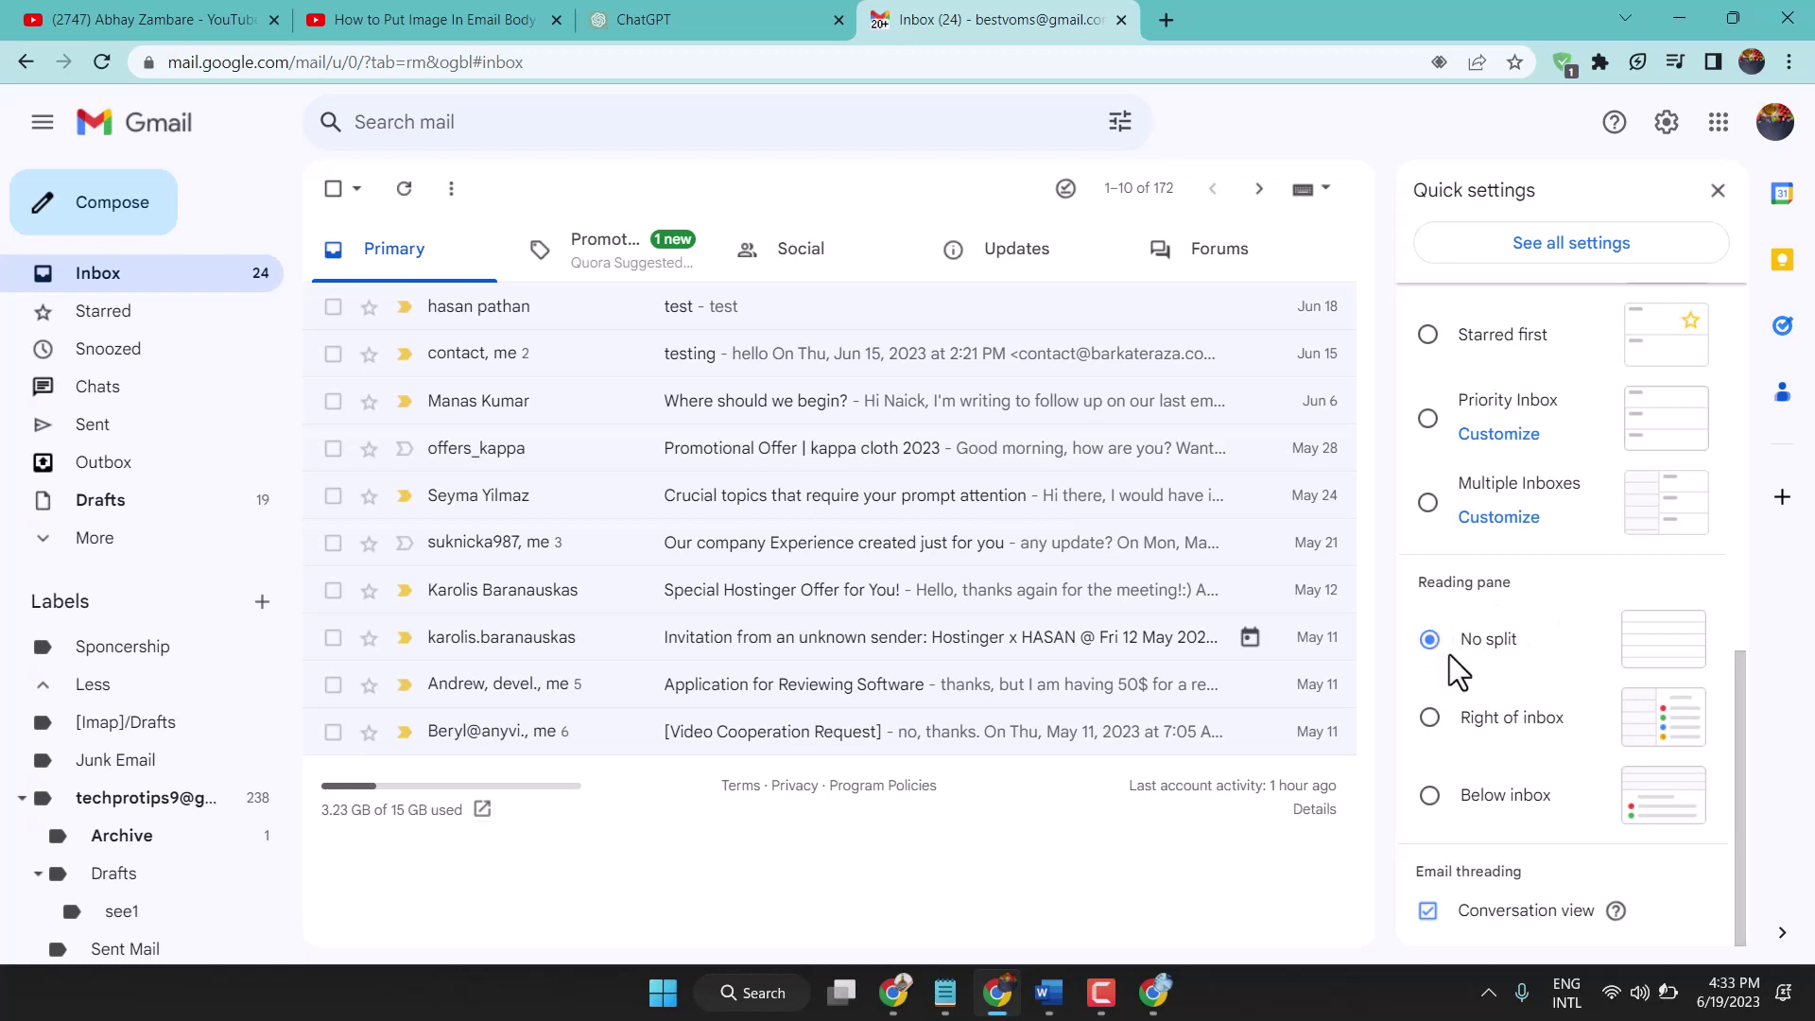
scroll(1449, 654, up, 8)
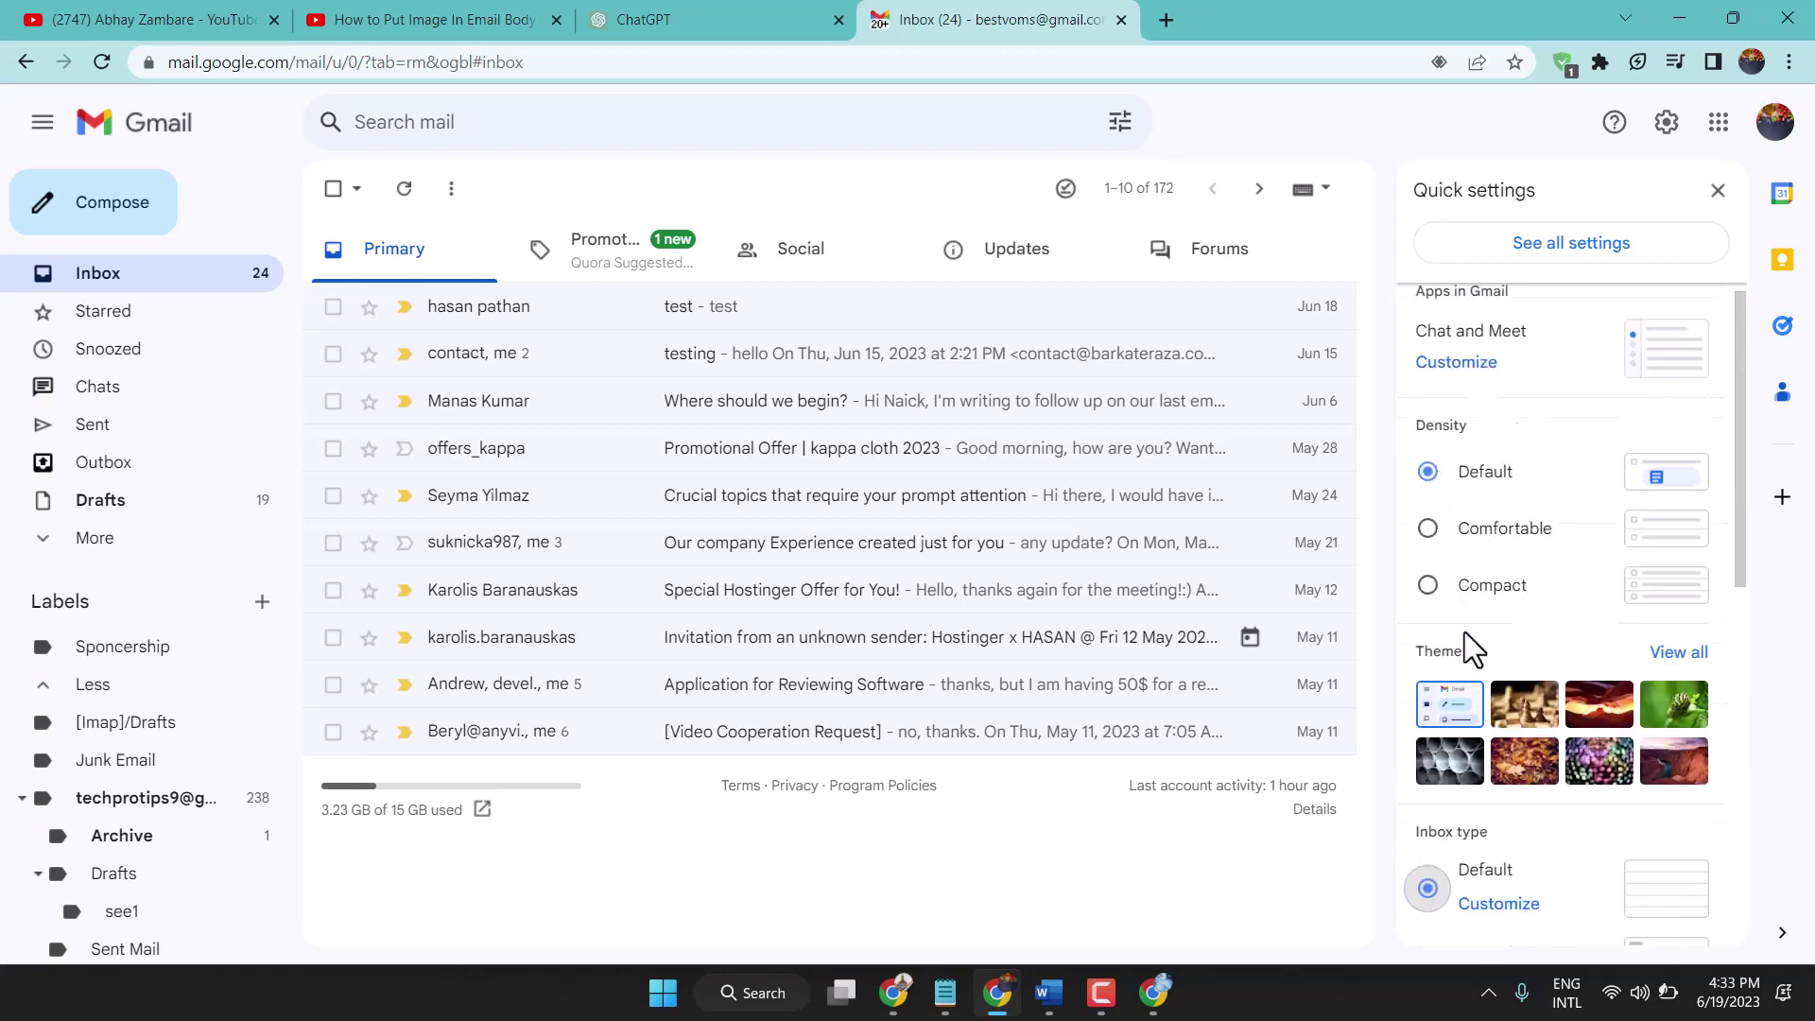
- Open the full Settings page and keep English (US) as the Gmail display language
click(1560, 244)
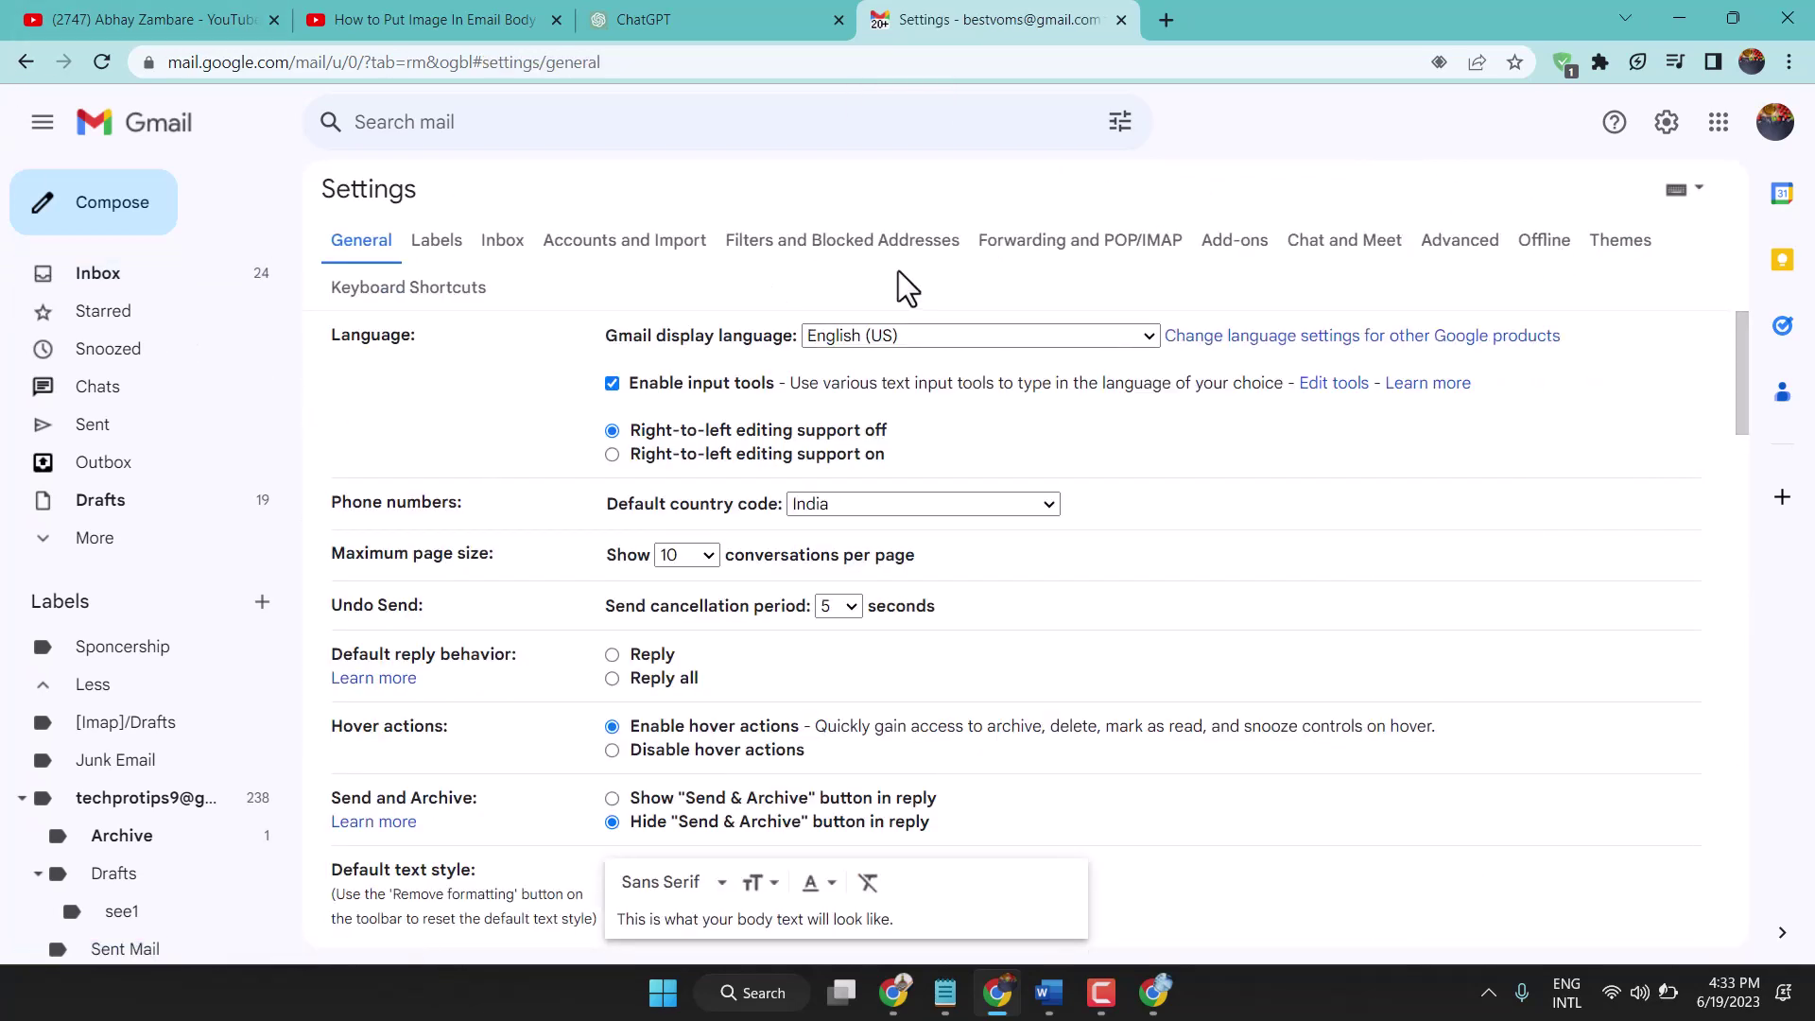
click(1147, 337)
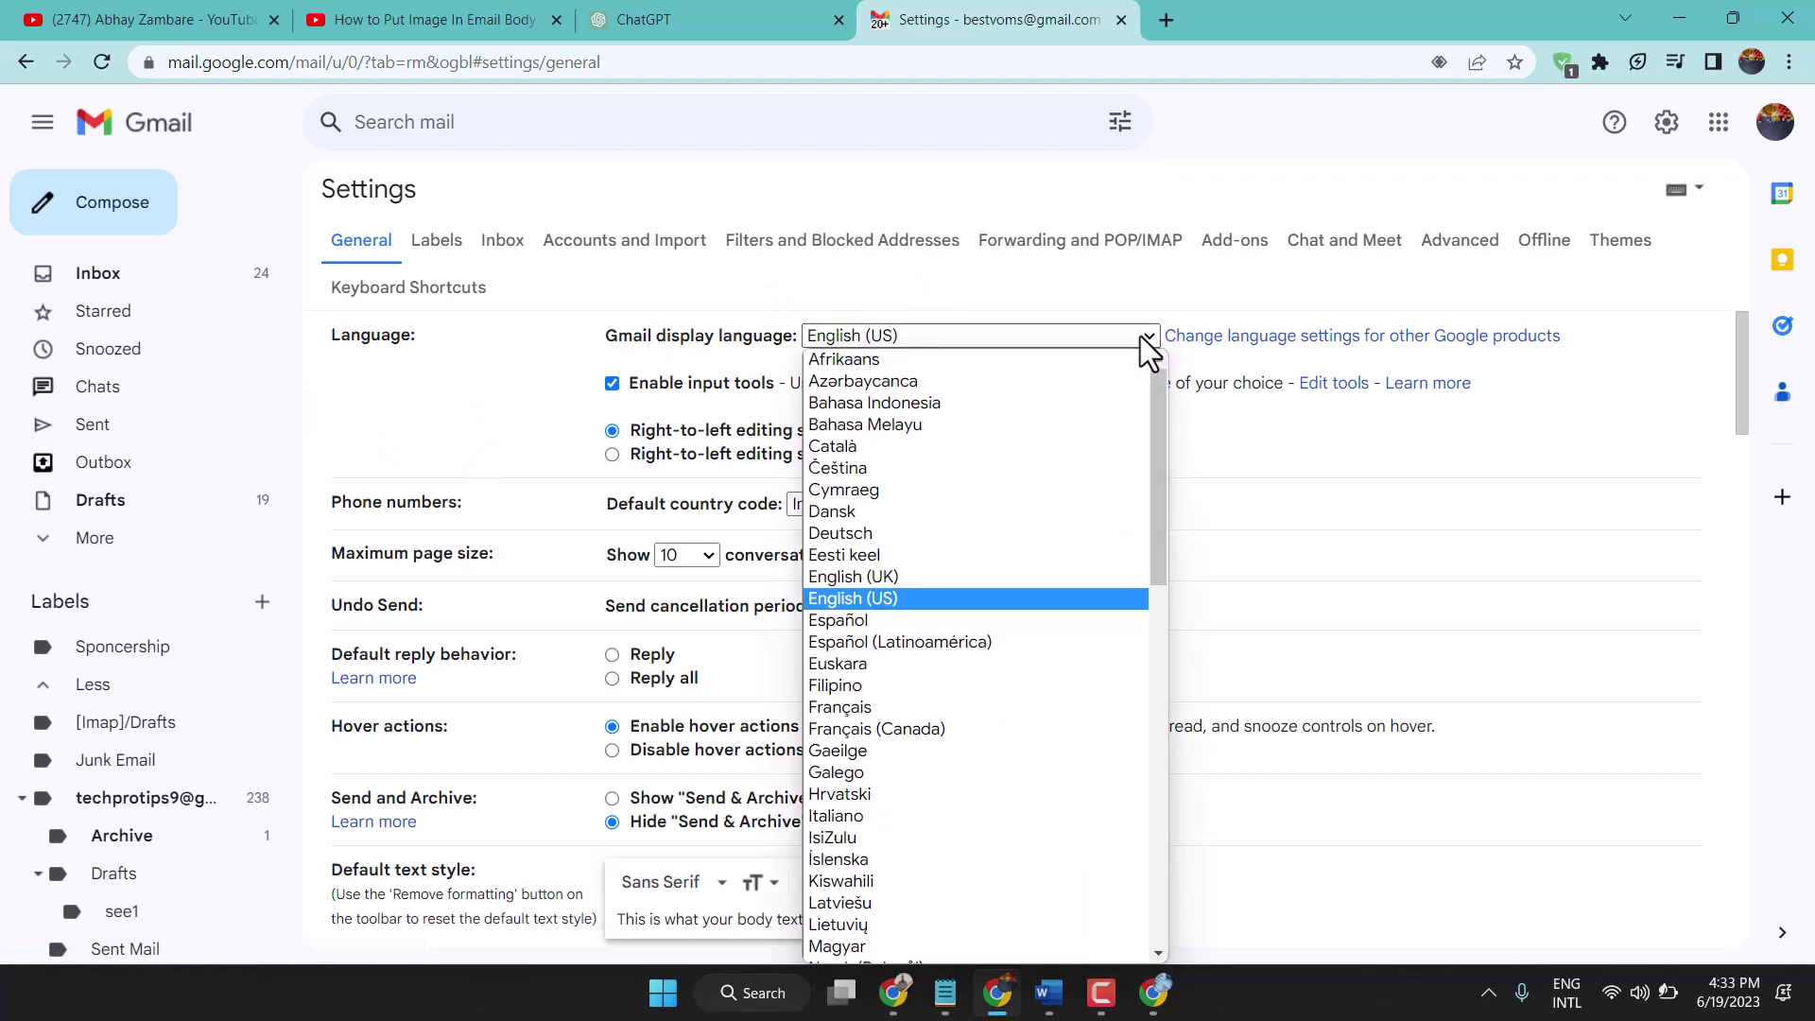
click(854, 596)
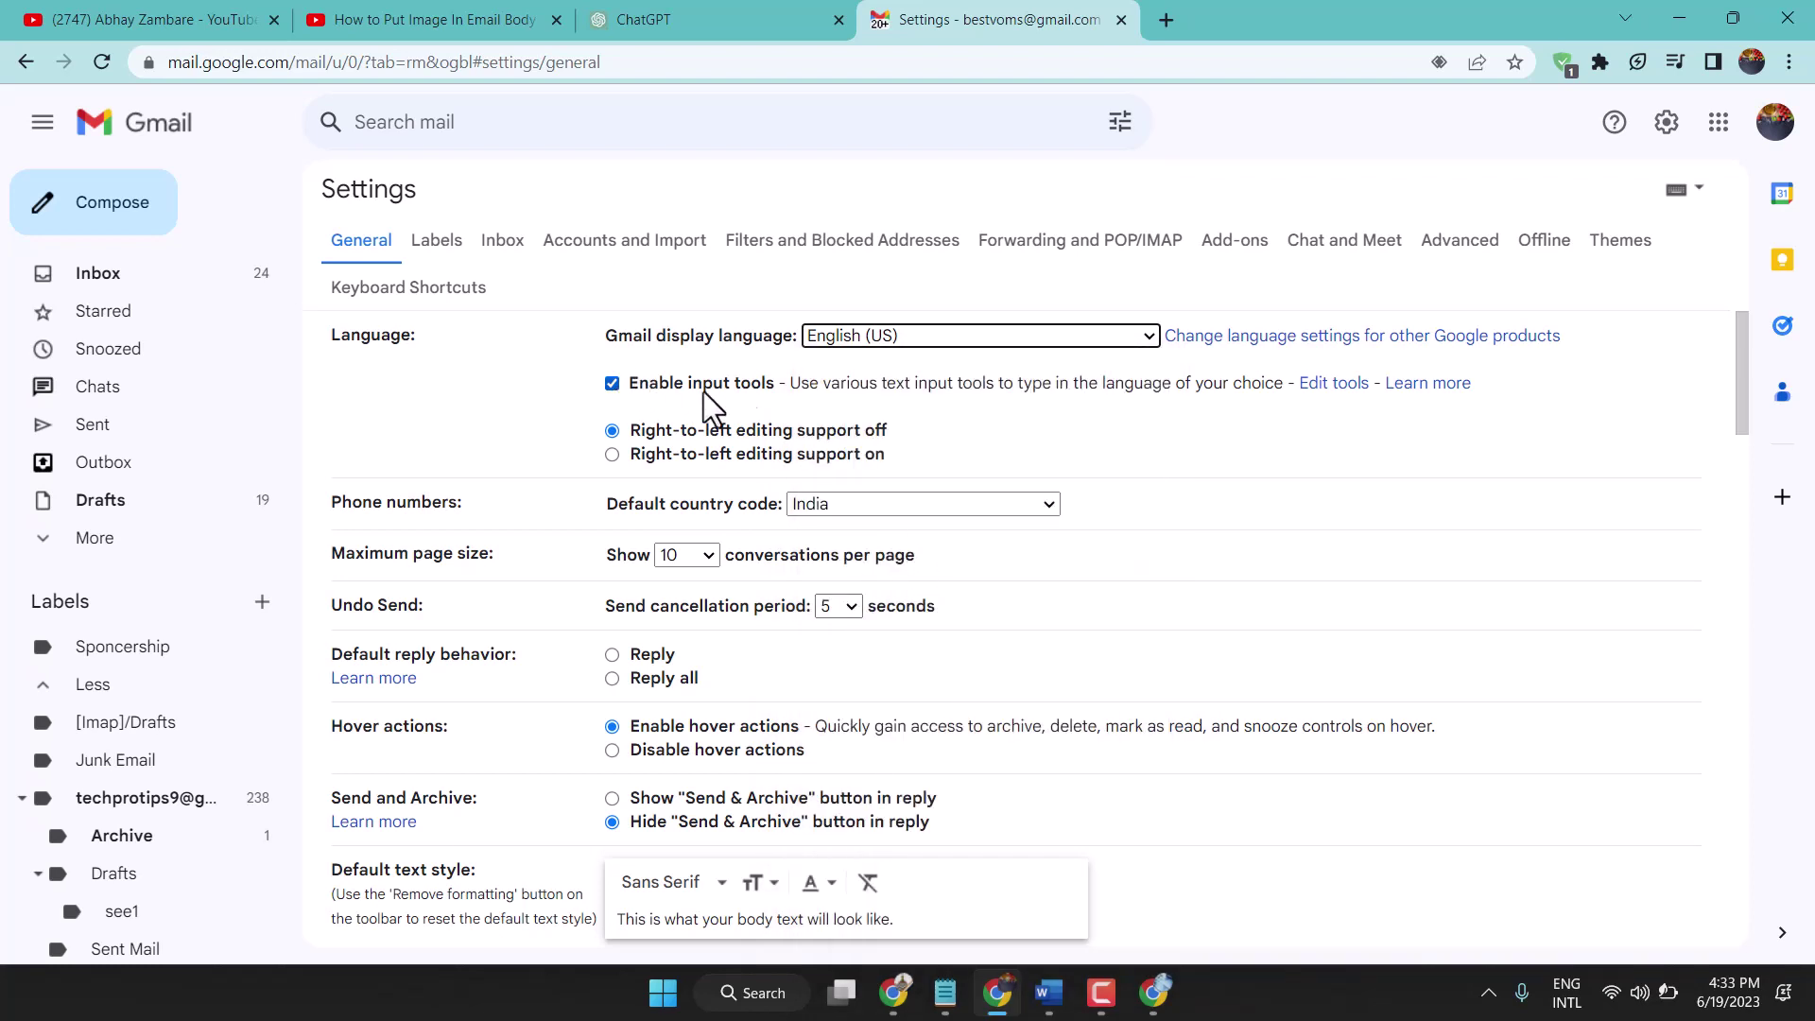
scroll(751, 395, down, 3)
scroll(672, 360, up, 3)
- Keep India as the default country code and 10 conversations per page
scroll(909, 543, down, 1)
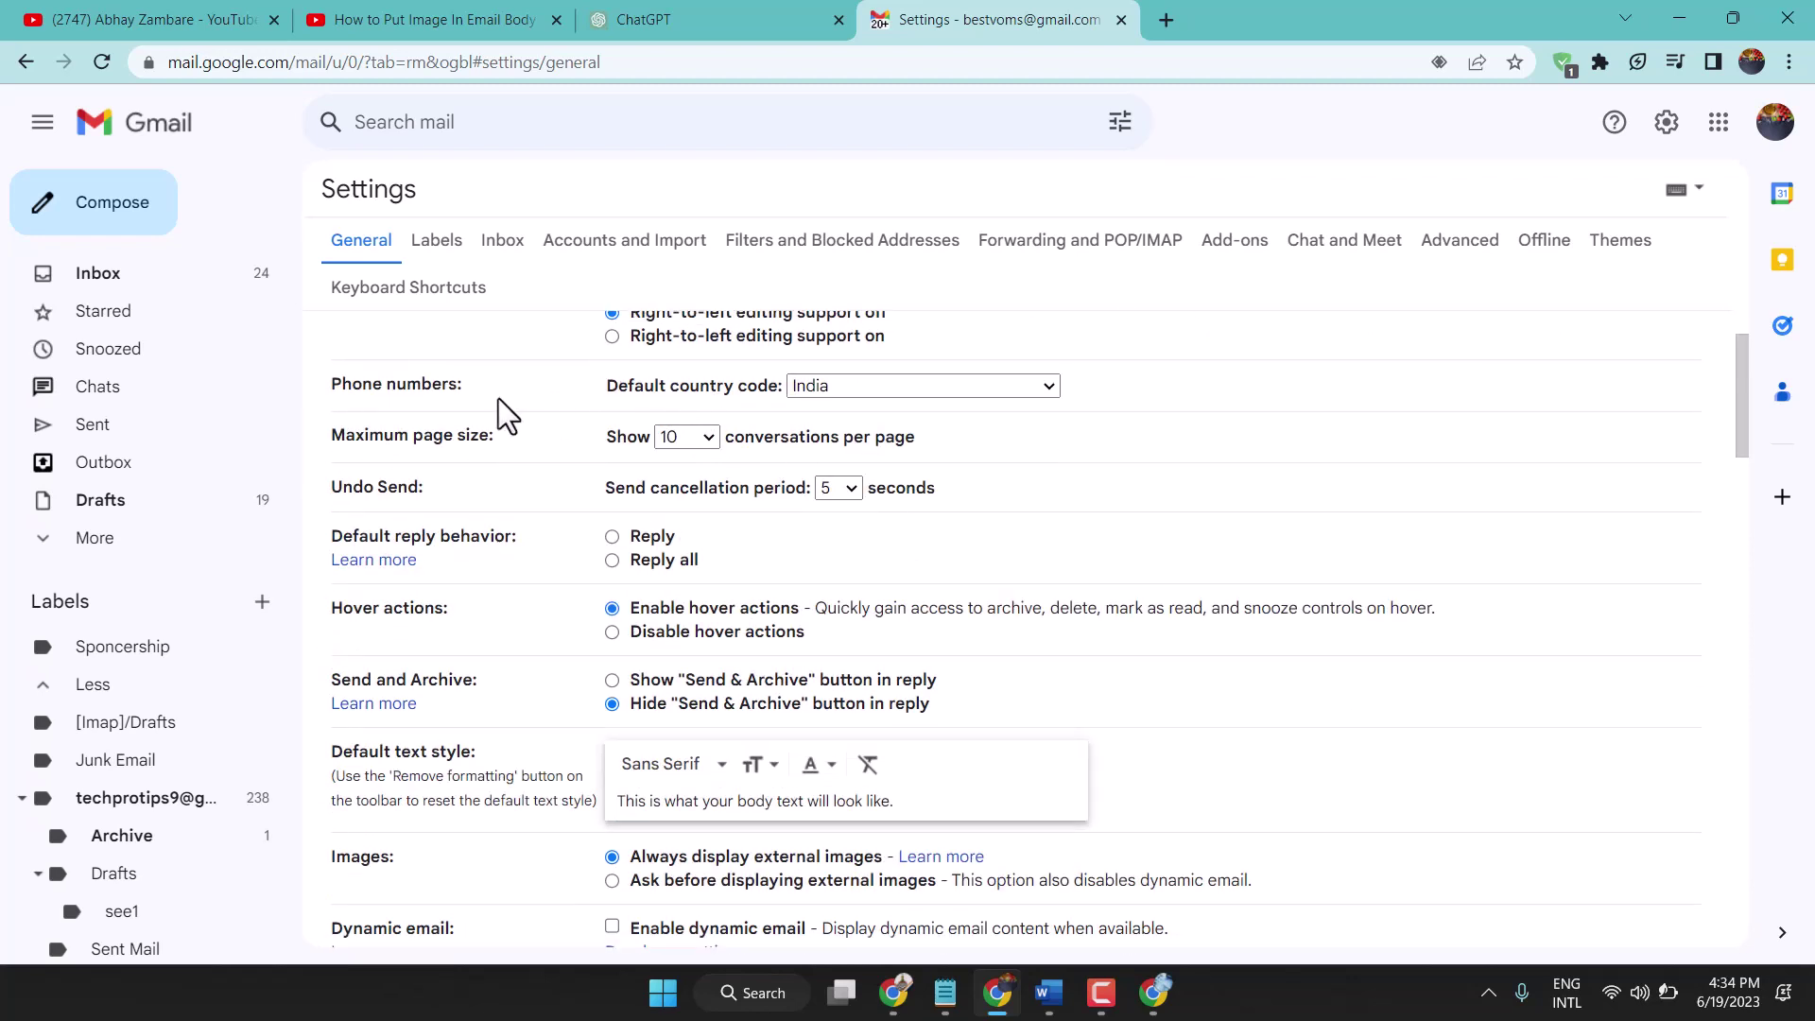
click(892, 386)
click(893, 386)
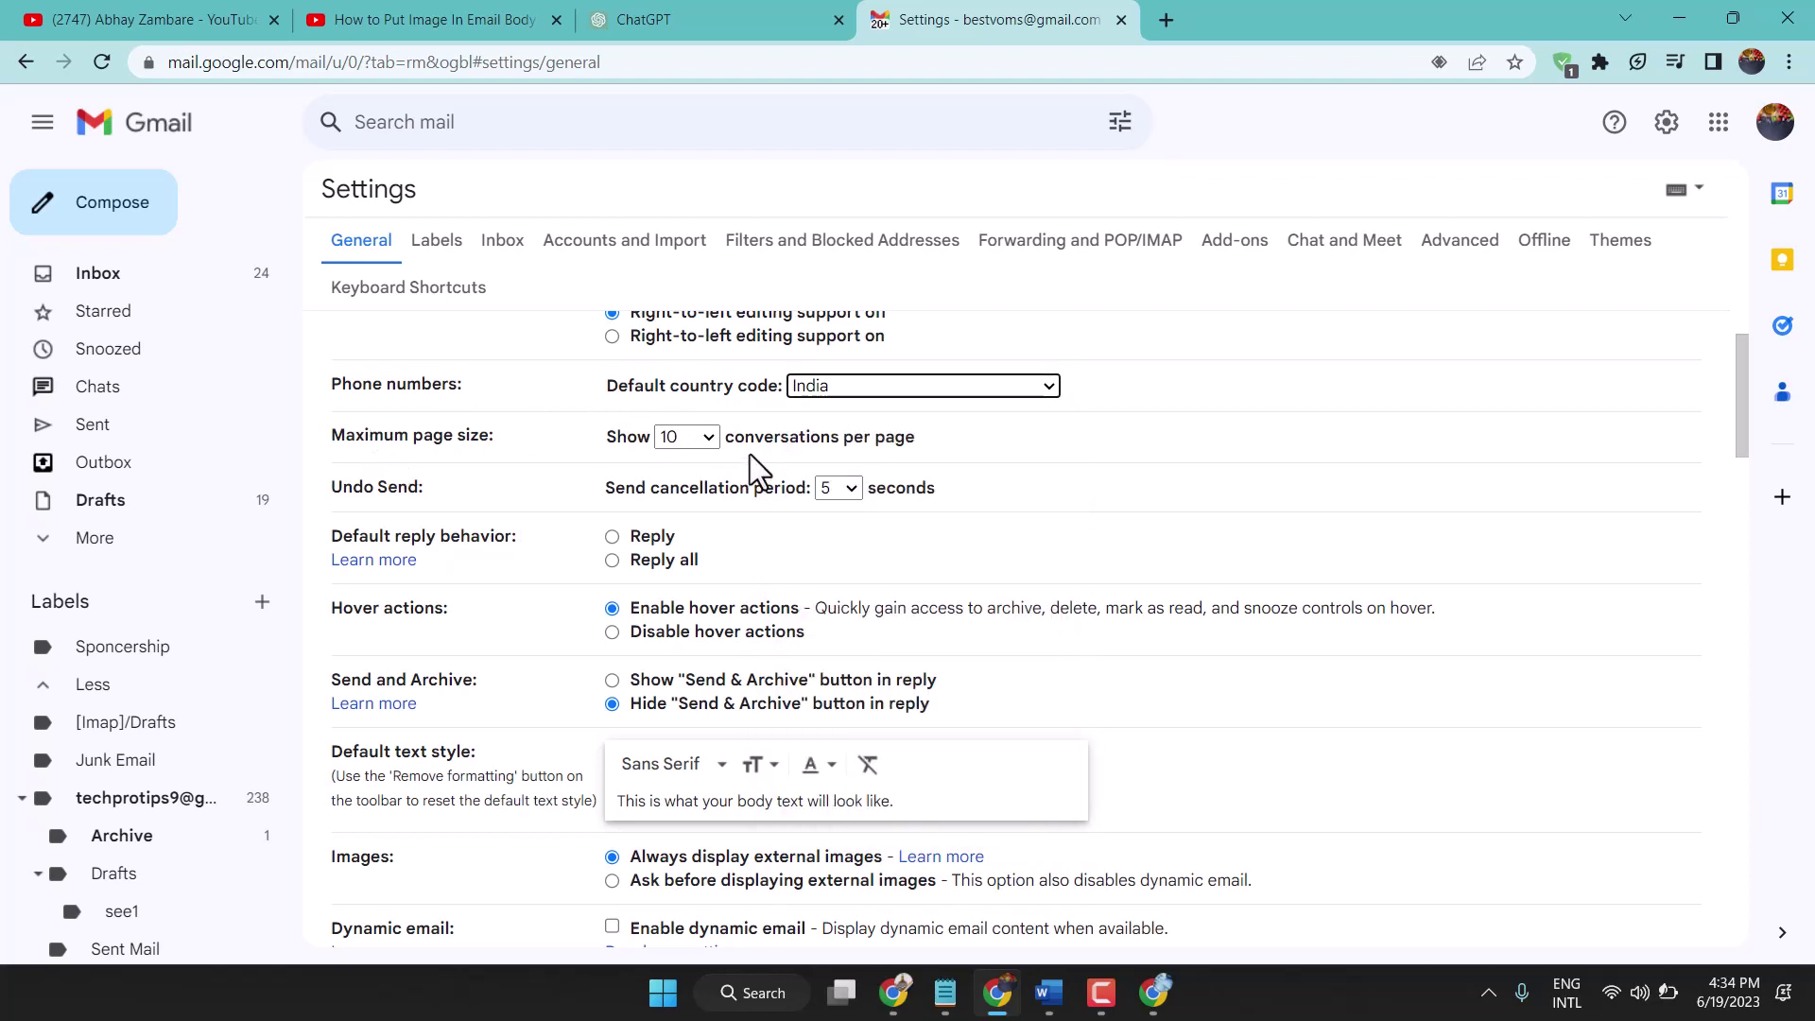
click(708, 438)
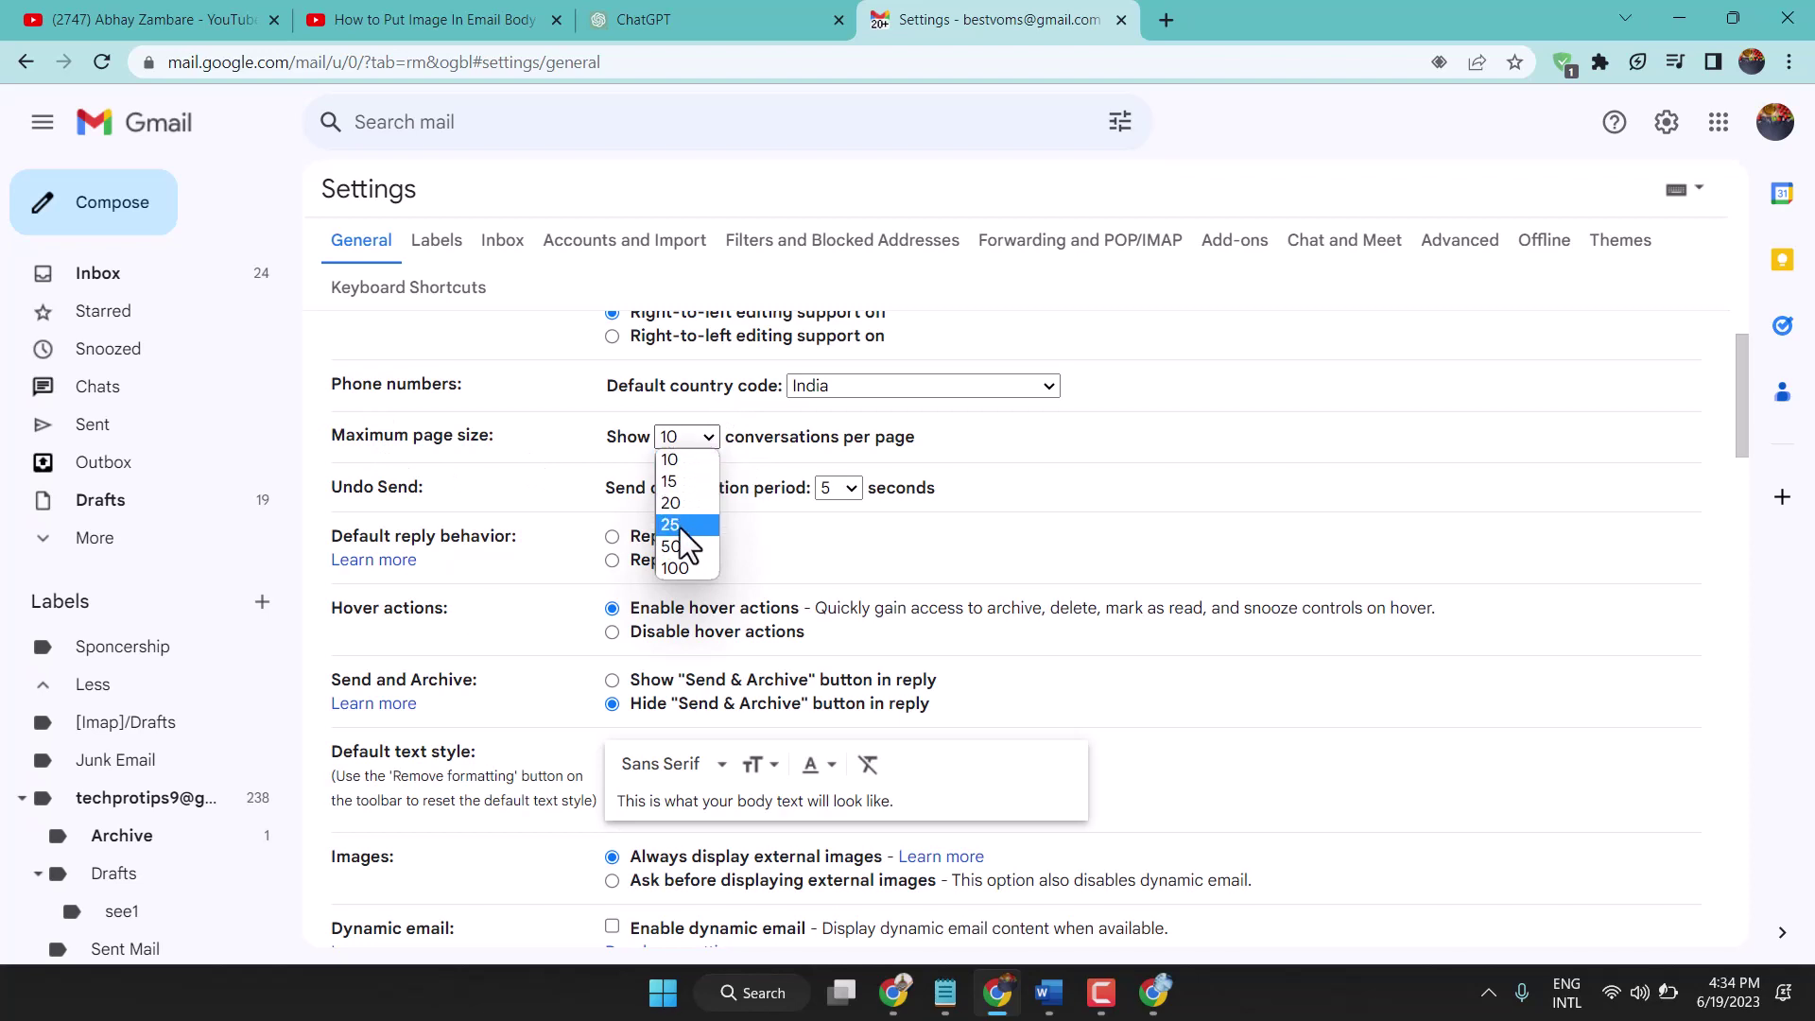
click(672, 459)
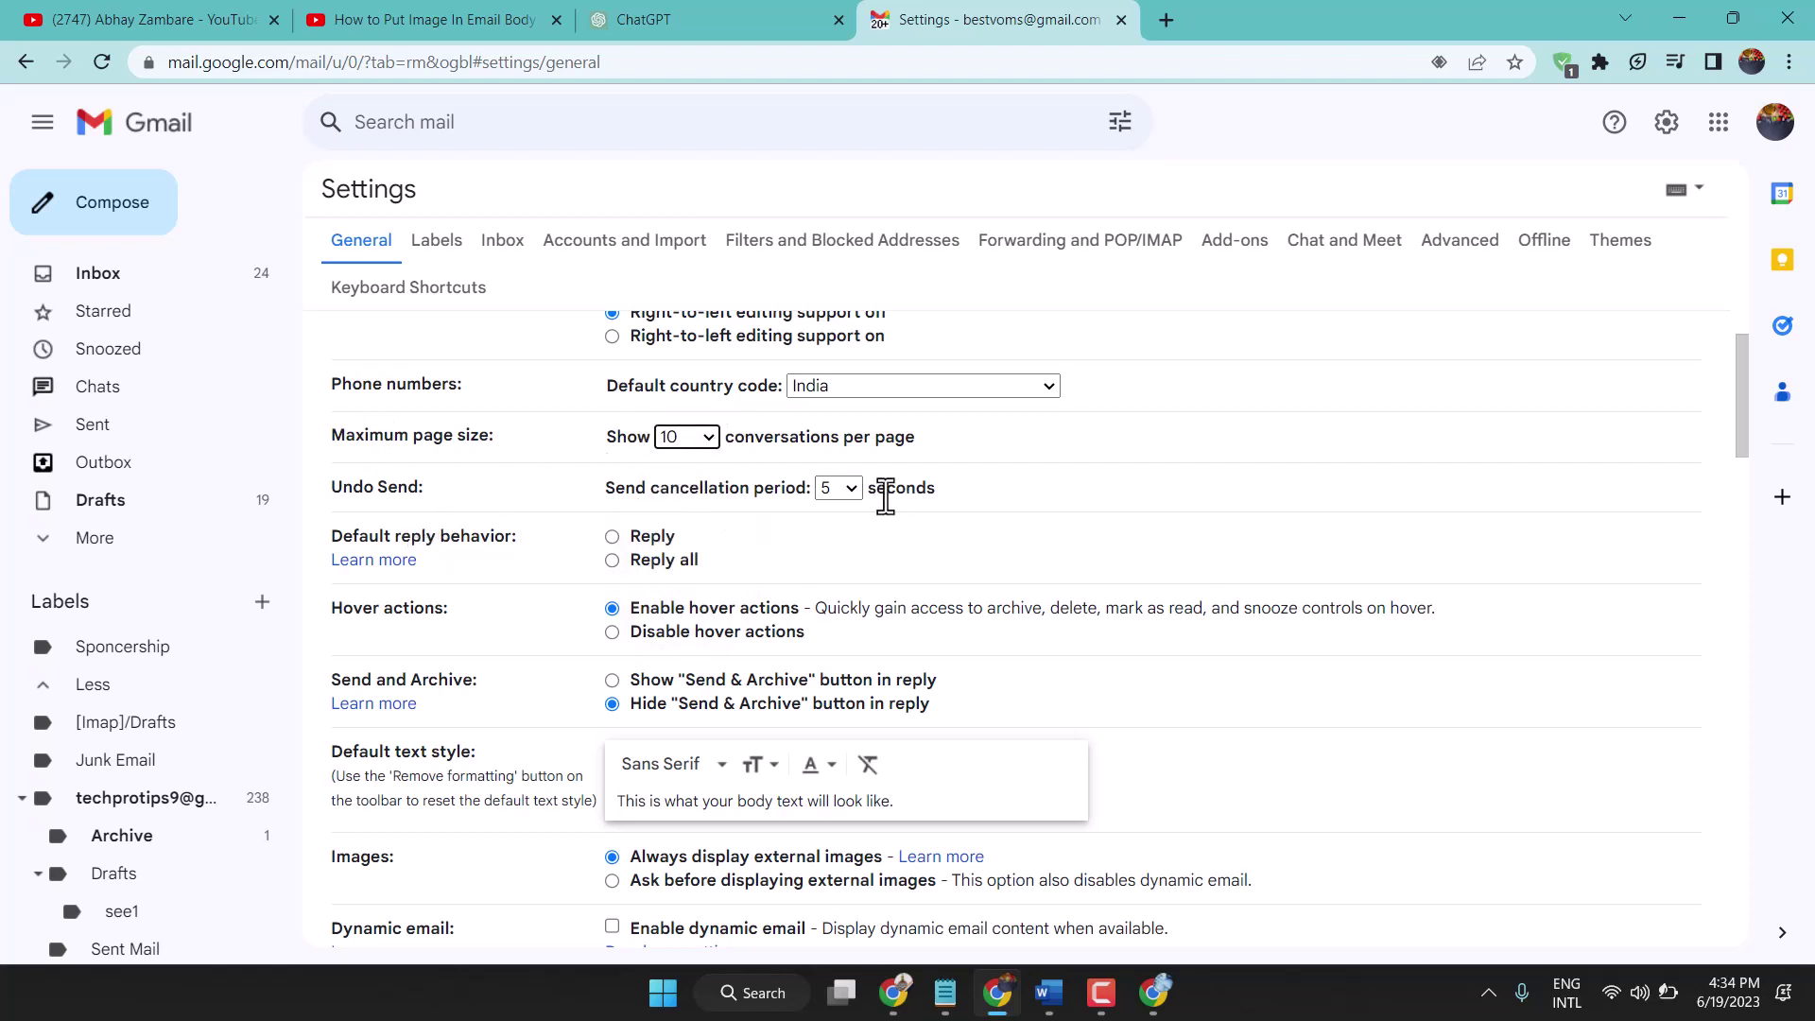
- Set the undo send cancellation period to 5 seconds and review the remaining General options
click(851, 488)
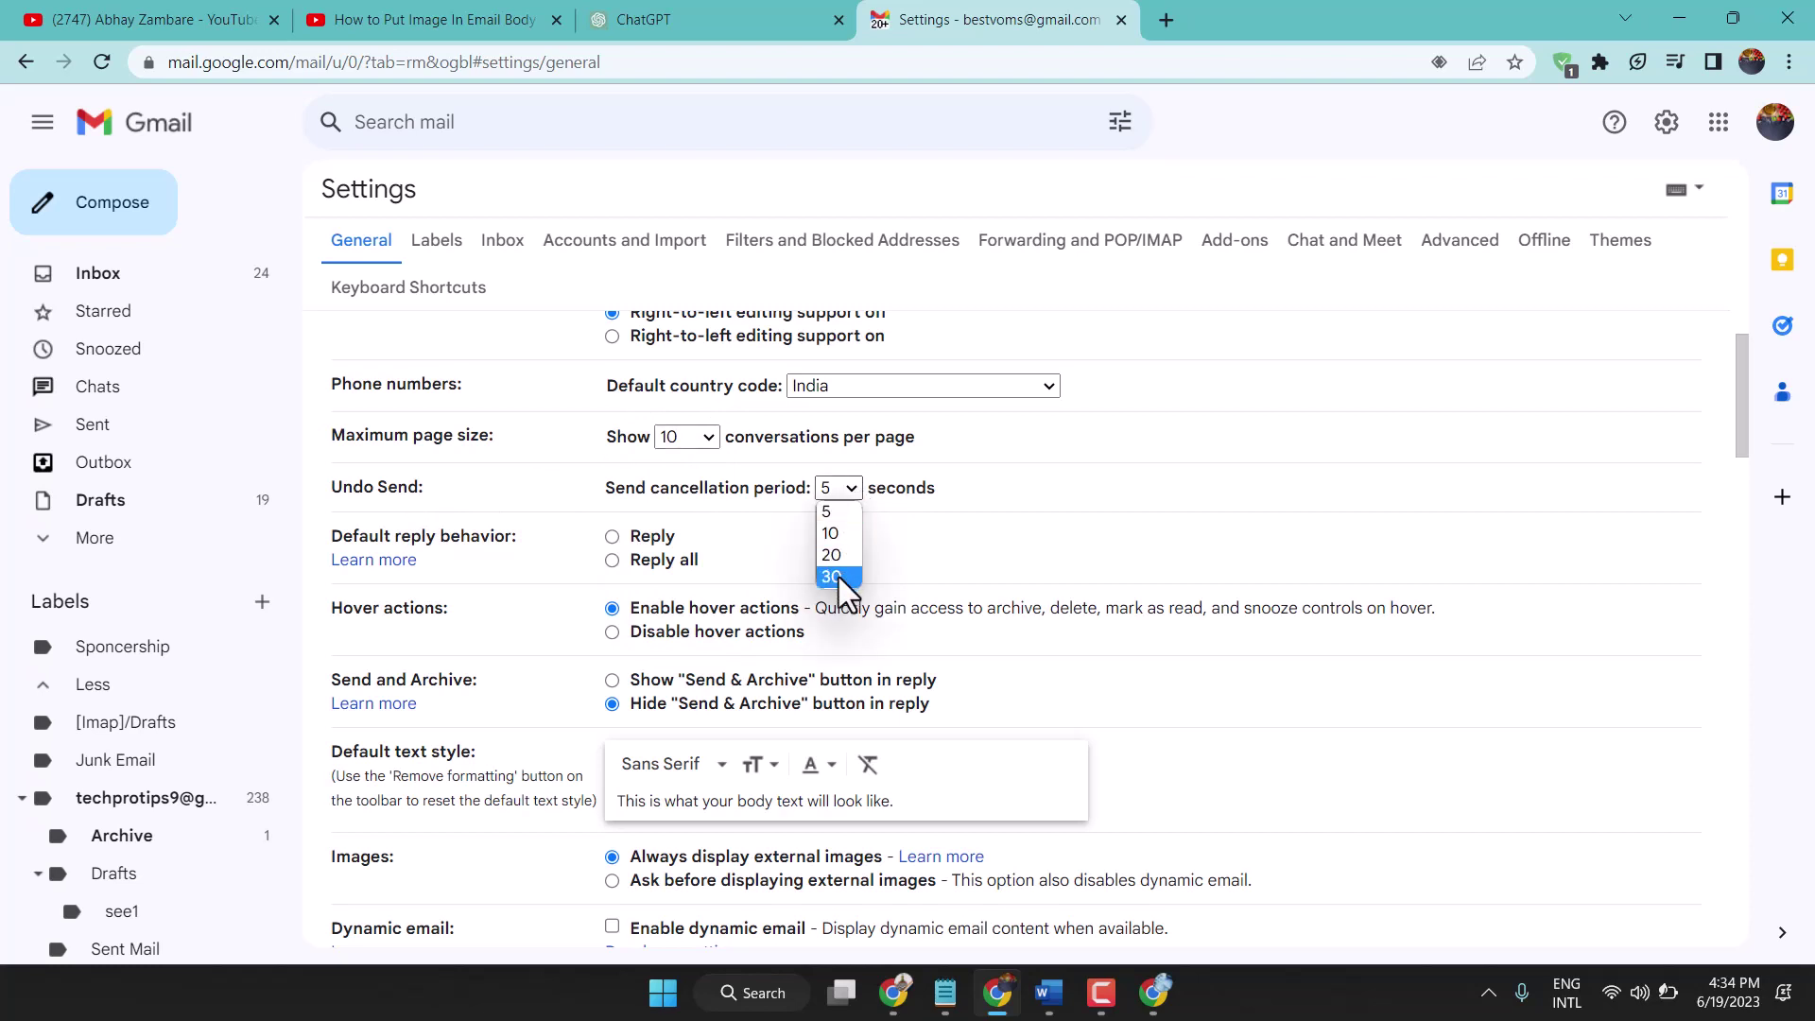
click(838, 577)
click(847, 490)
click(835, 515)
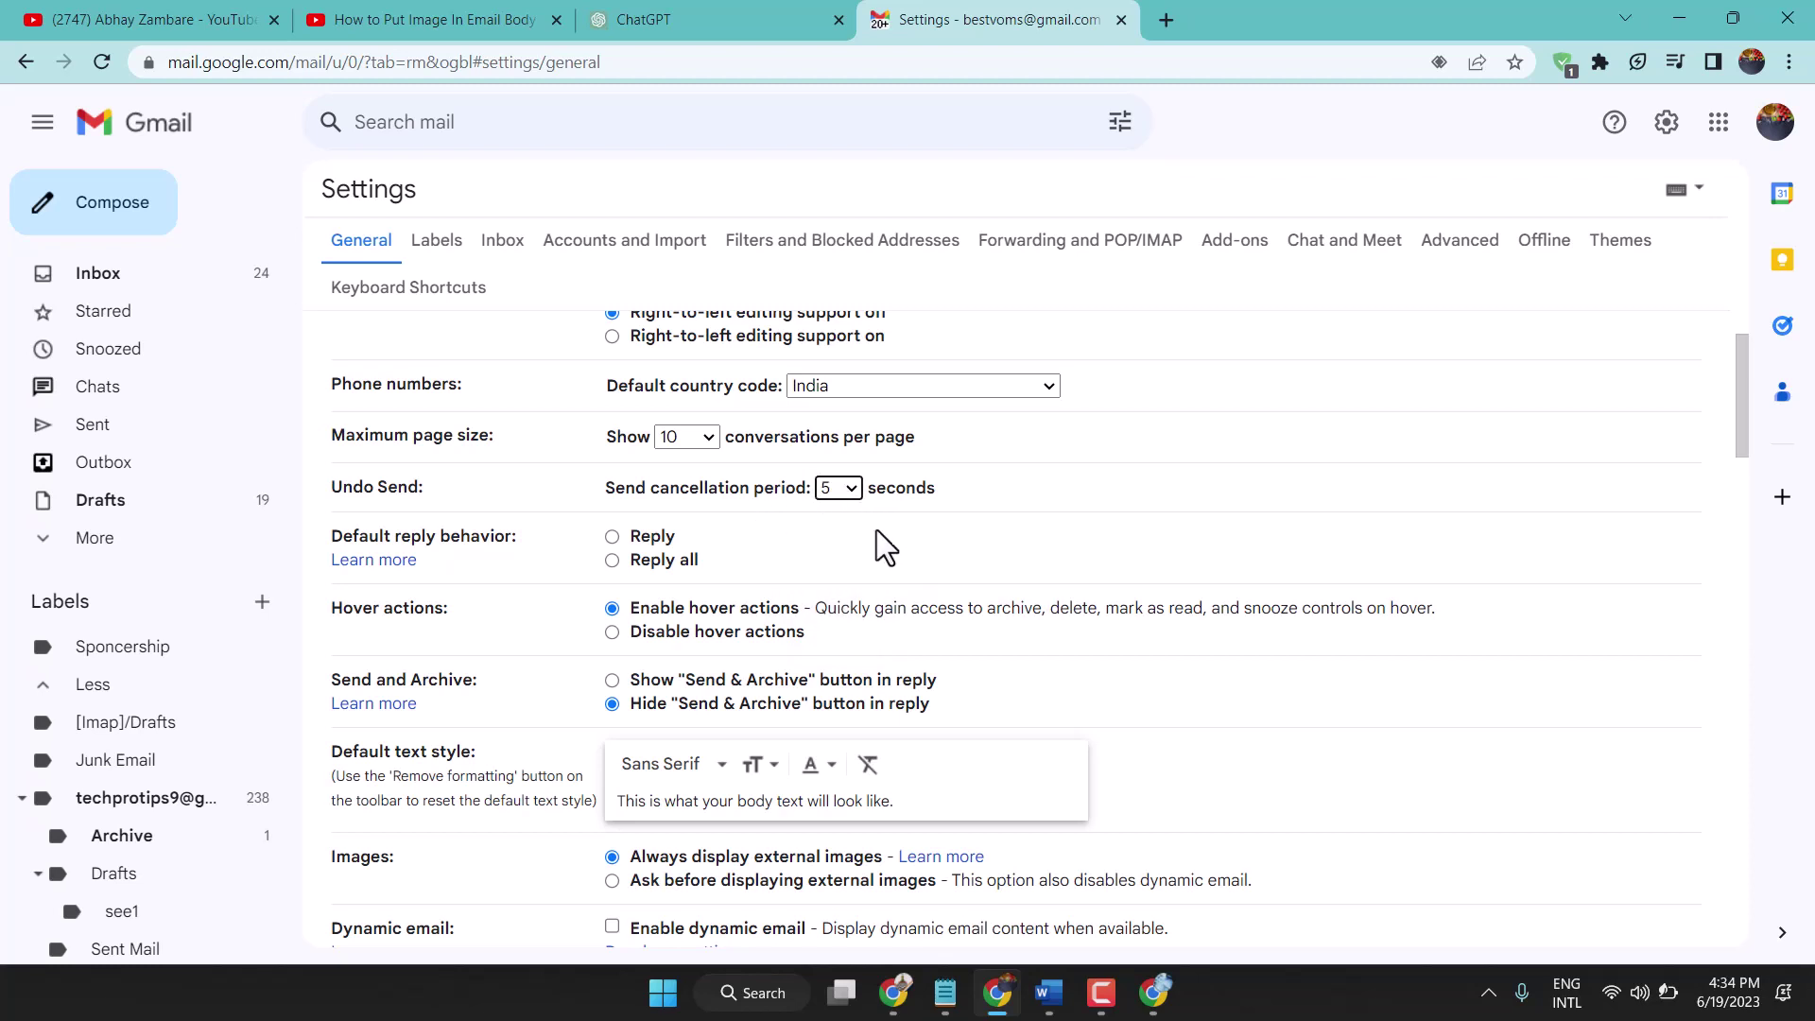
scroll(920, 535, down, 1)
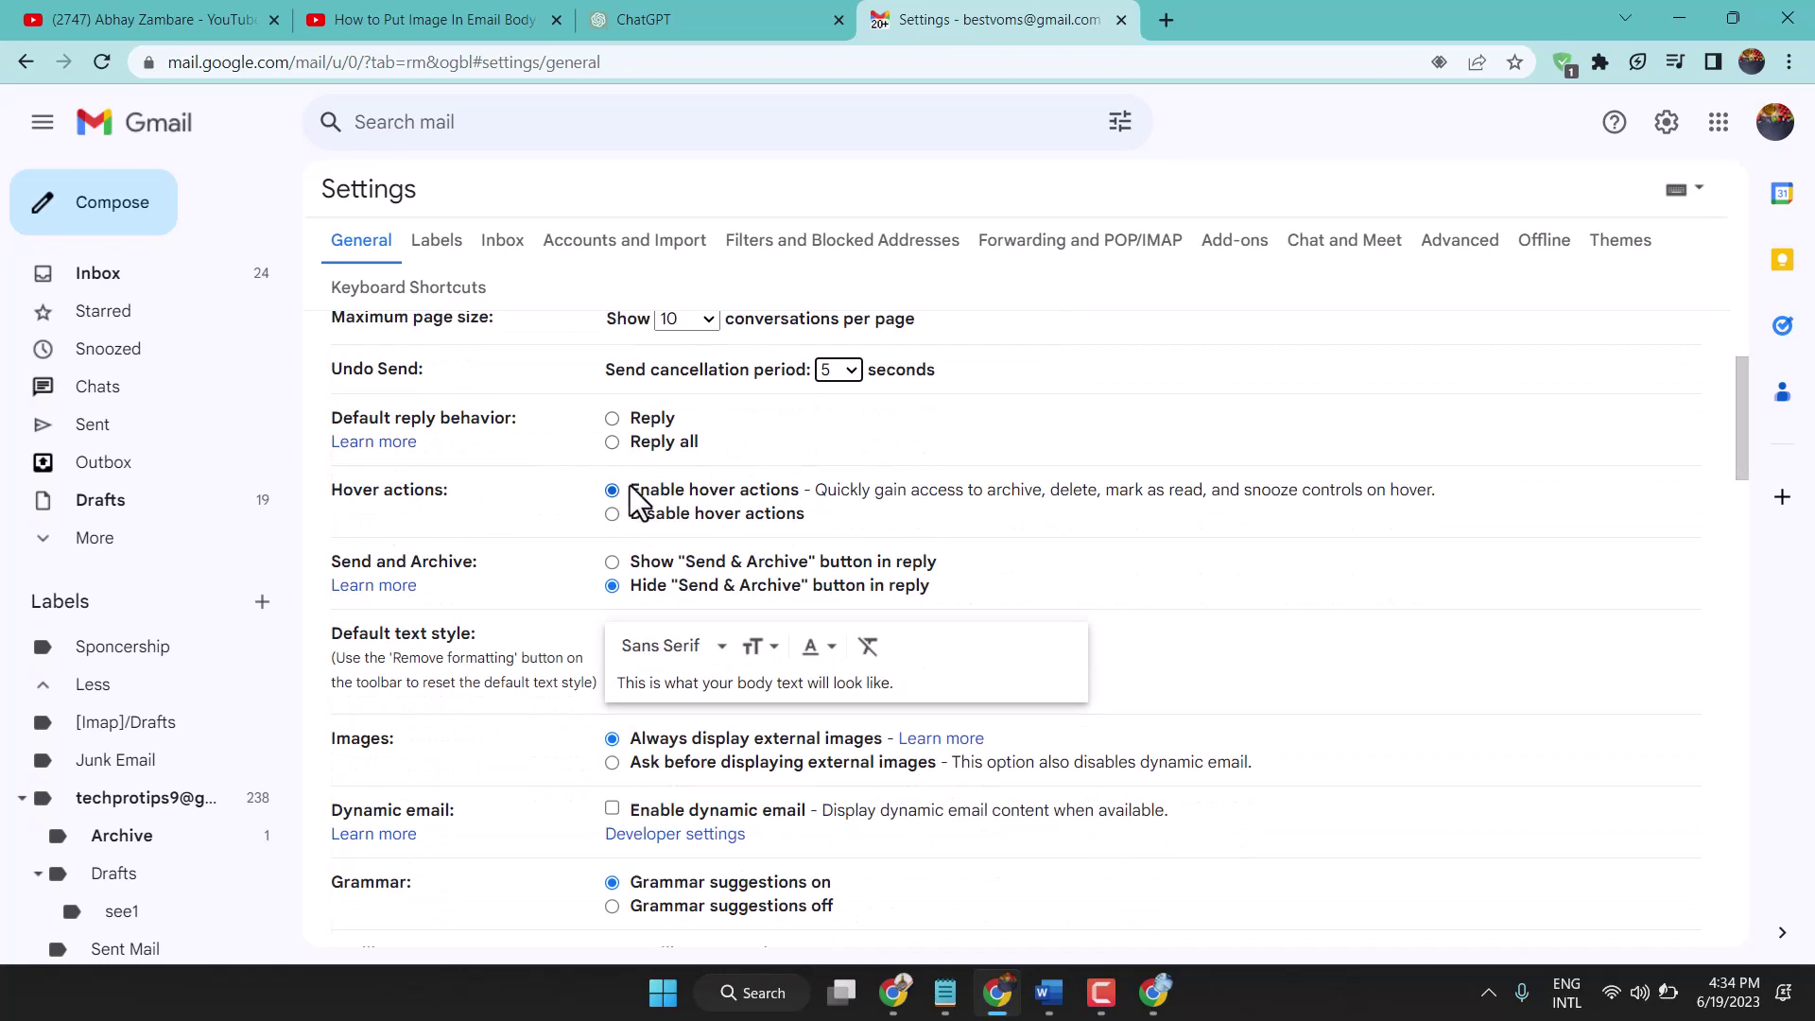
scroll(964, 531, down, 2)
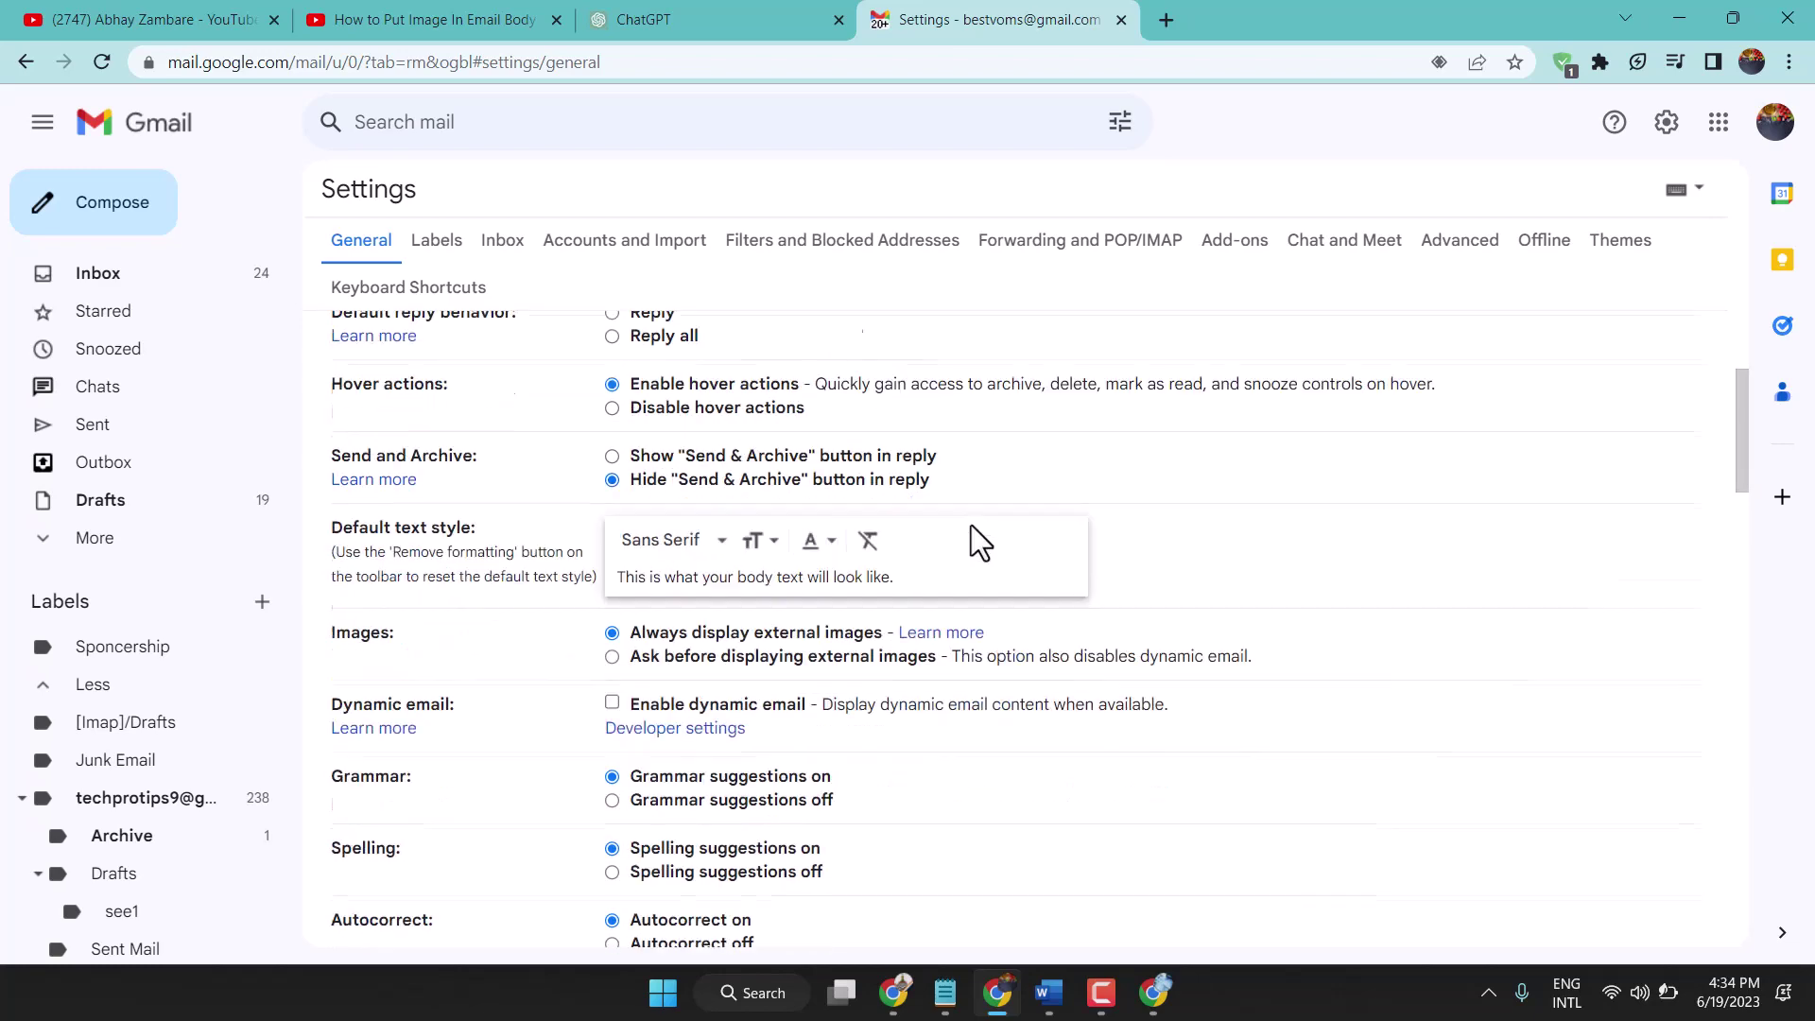
scroll(972, 522, down, 5)
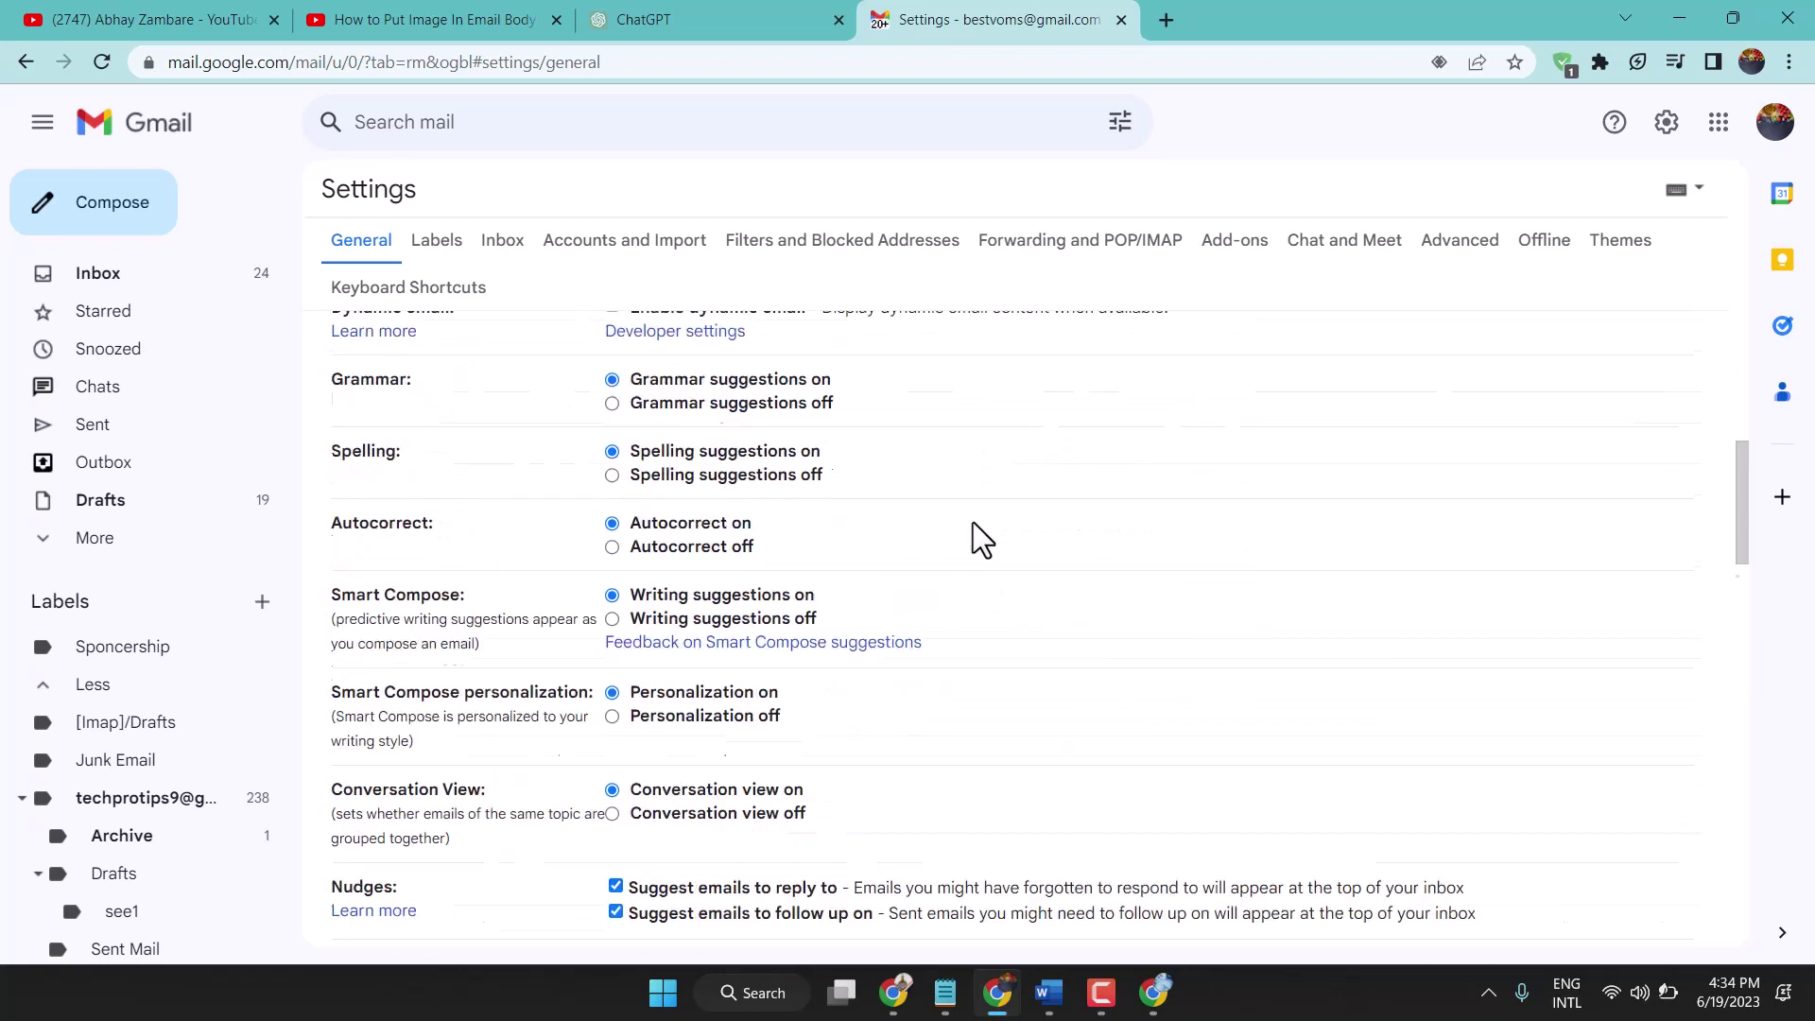
scroll(829, 359, up, 2)
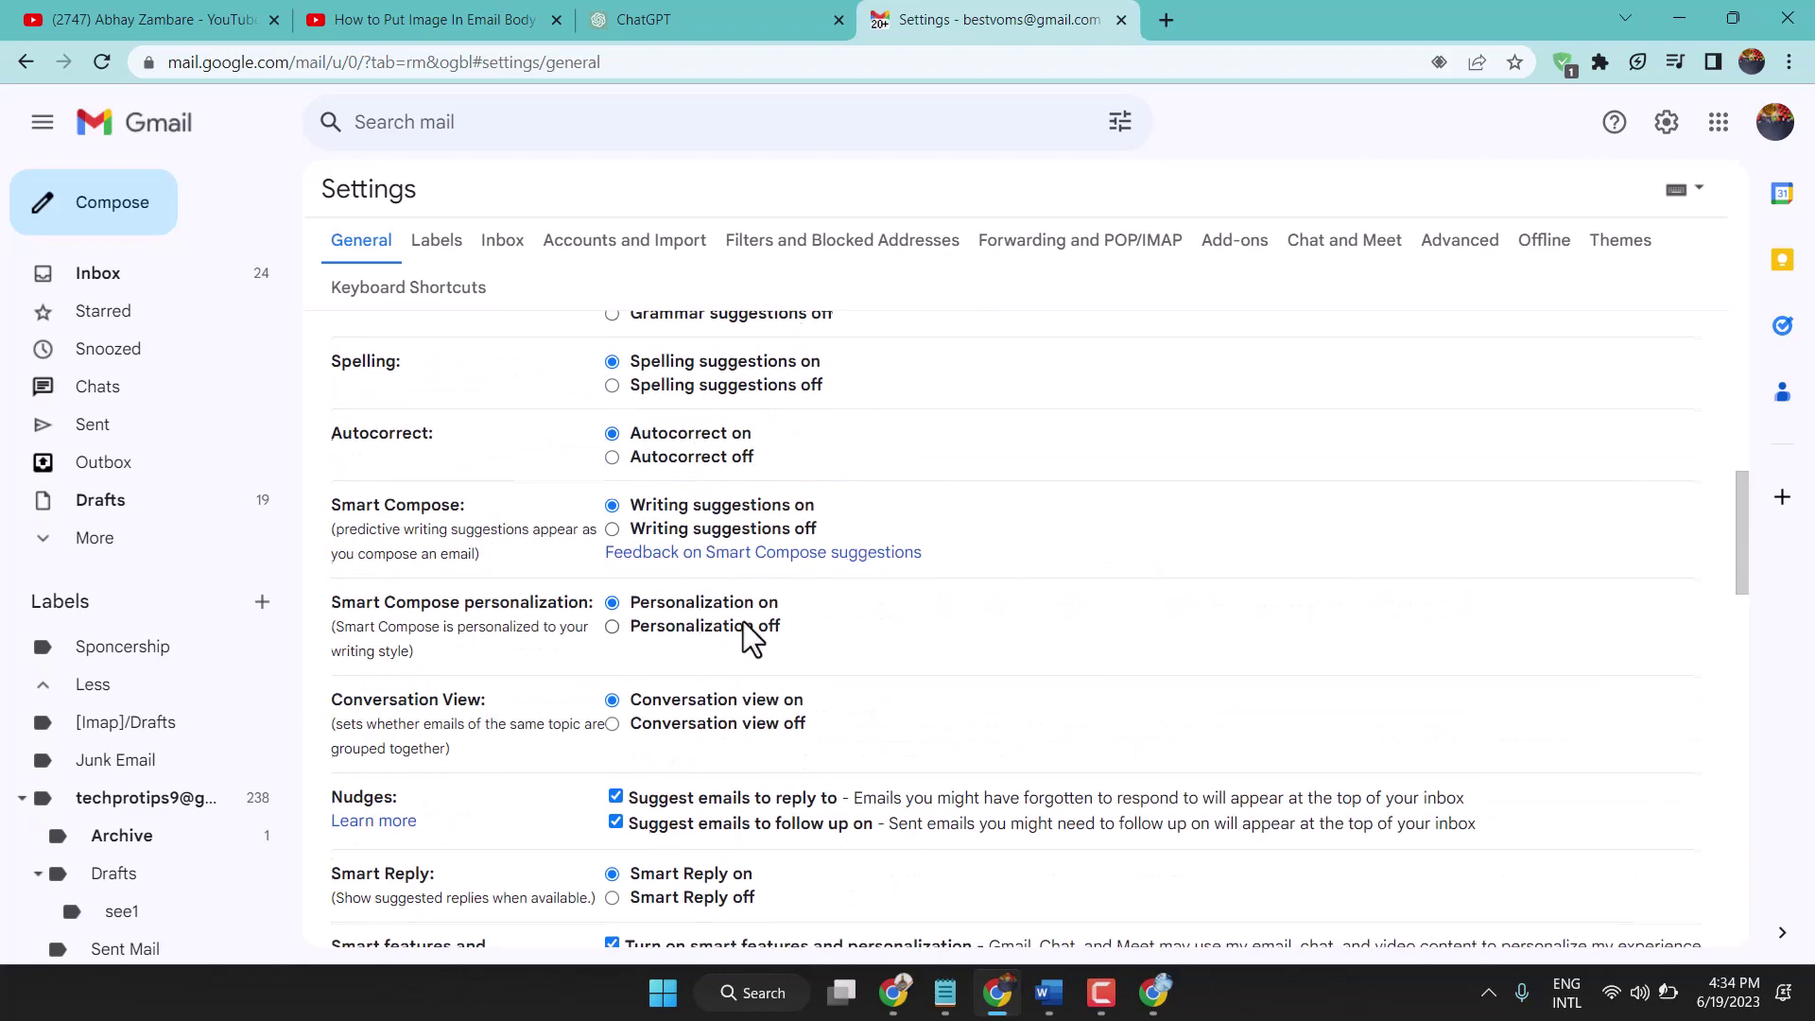
scroll(743, 621, down, 7)
scroll(745, 620, down, 9)
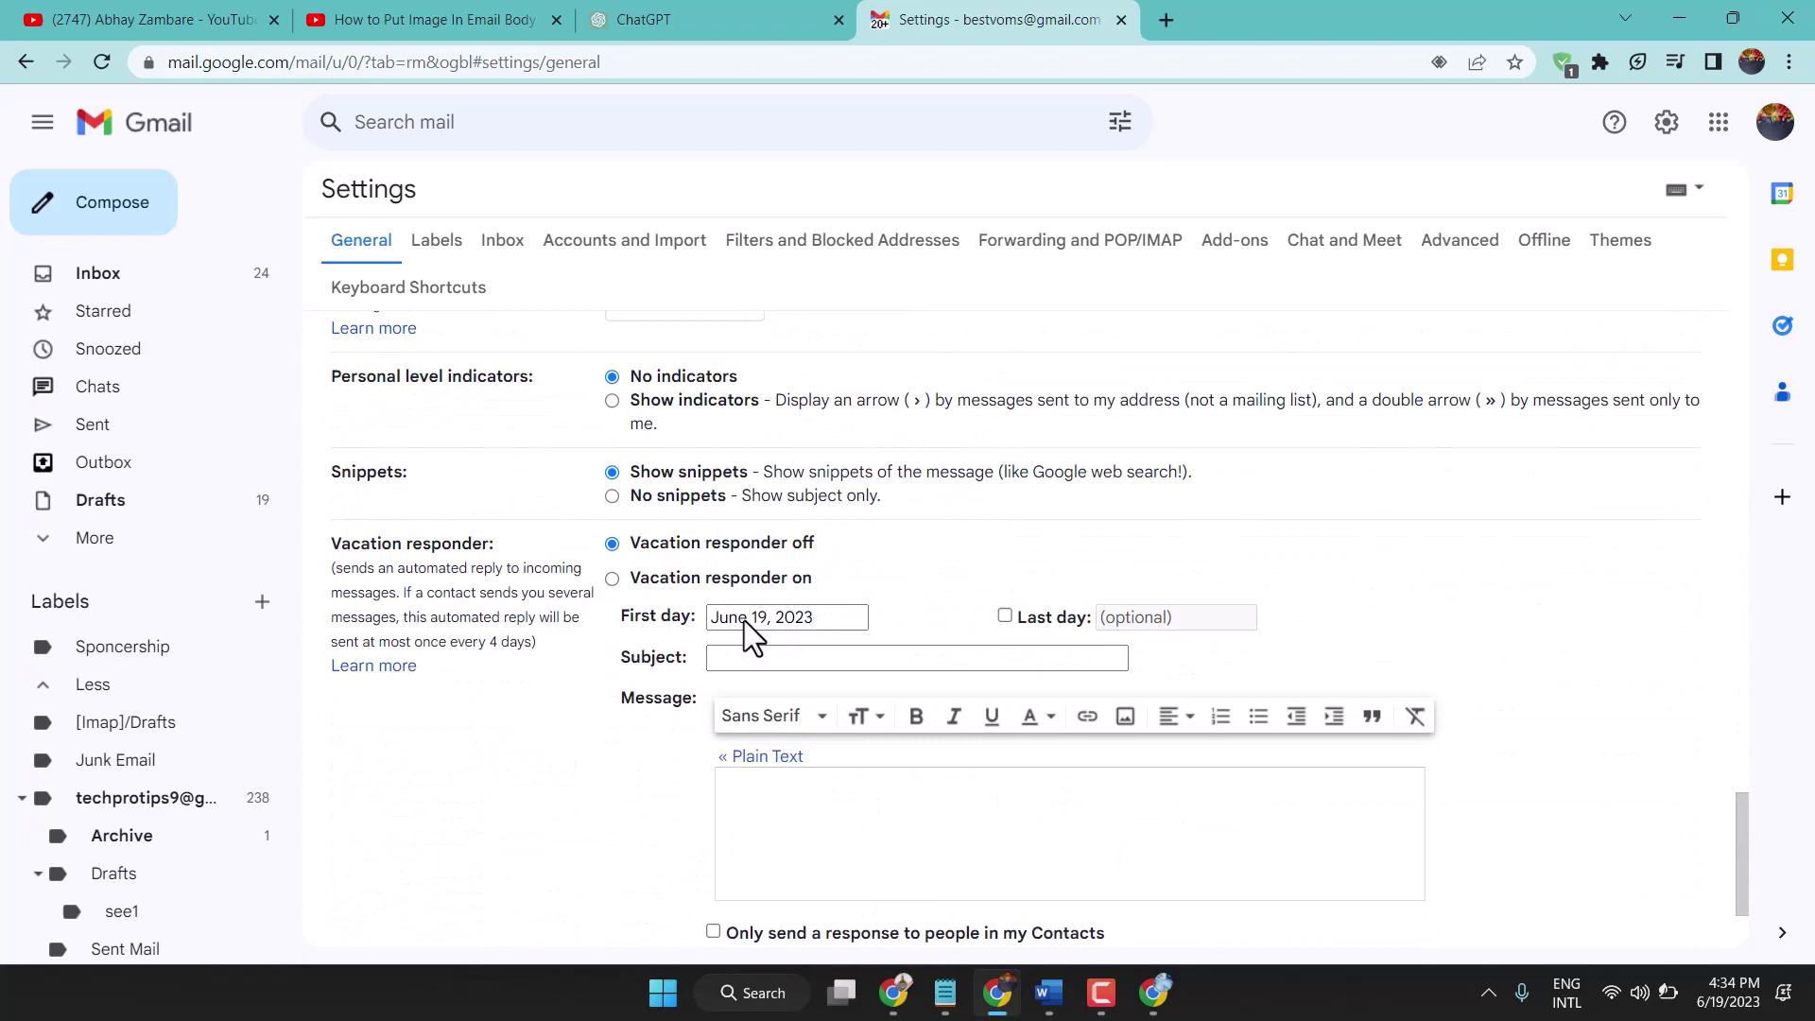
scroll(744, 620, up, 1)
scroll(745, 620, up, 20)
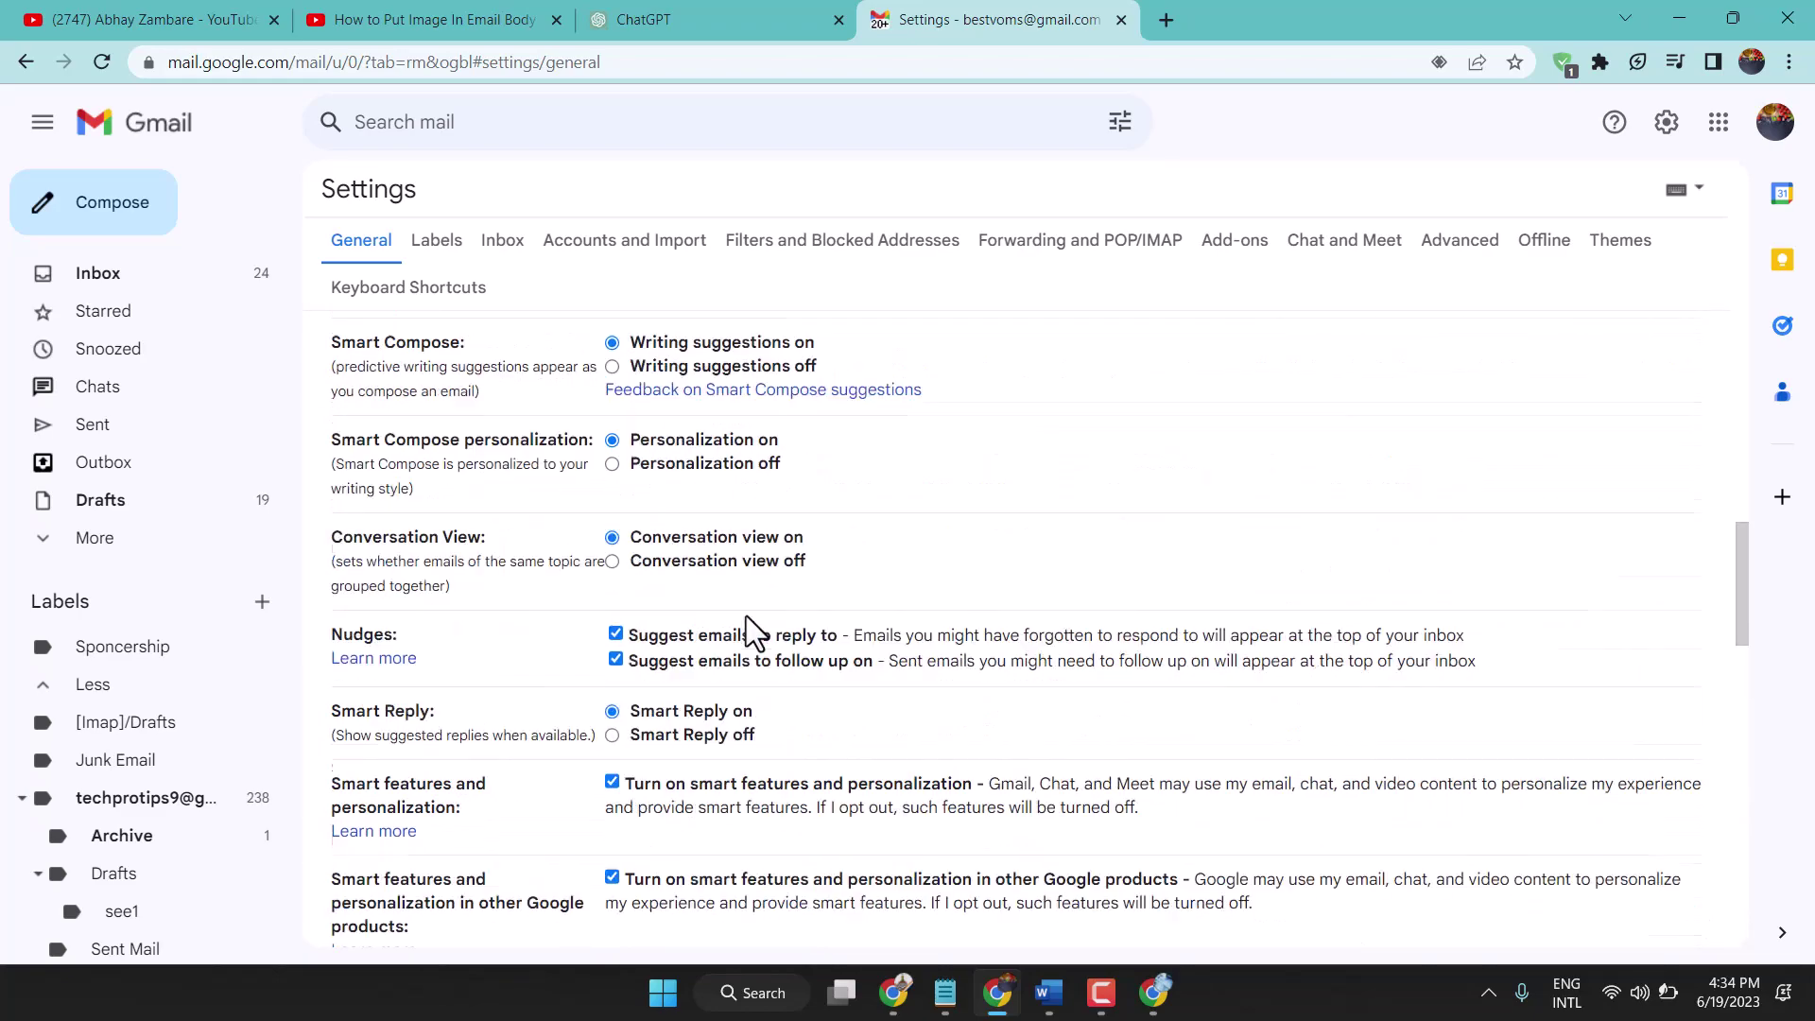
- Review the Labels settings listing shown and hidden system labels, categories and labels
click(437, 244)
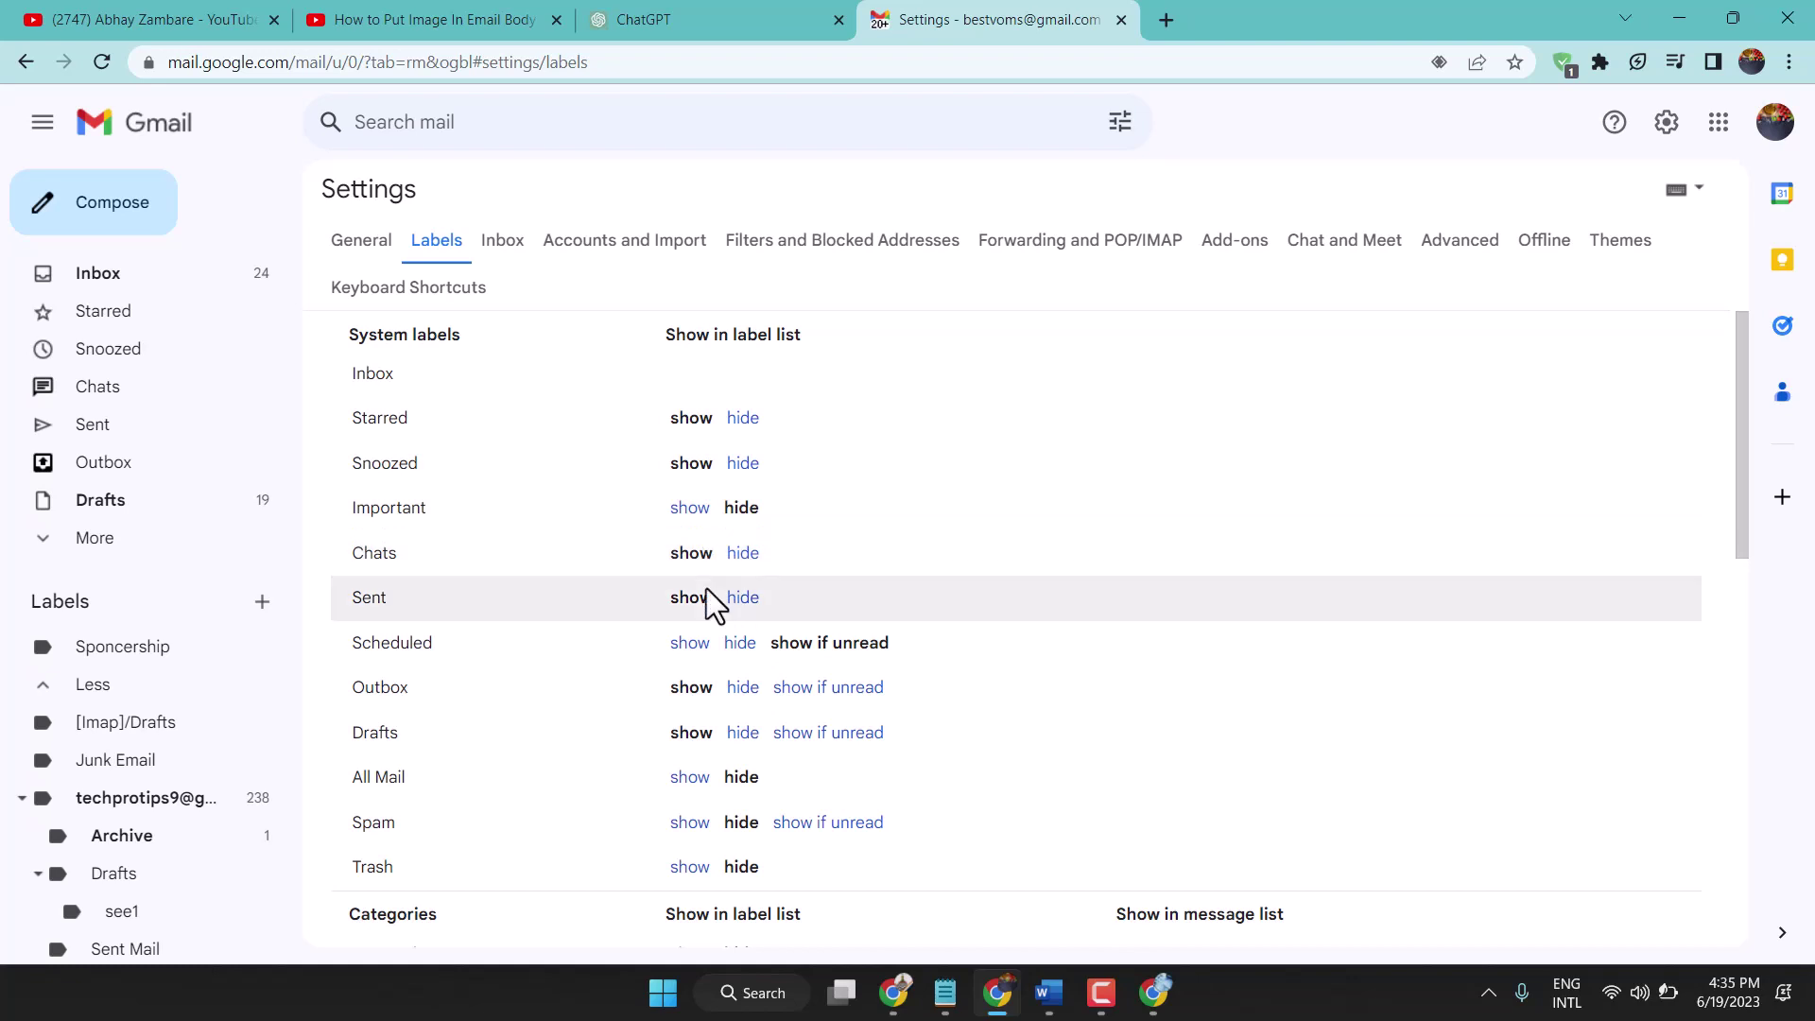
scroll(942, 631, down, 4)
scroll(941, 632, down, 7)
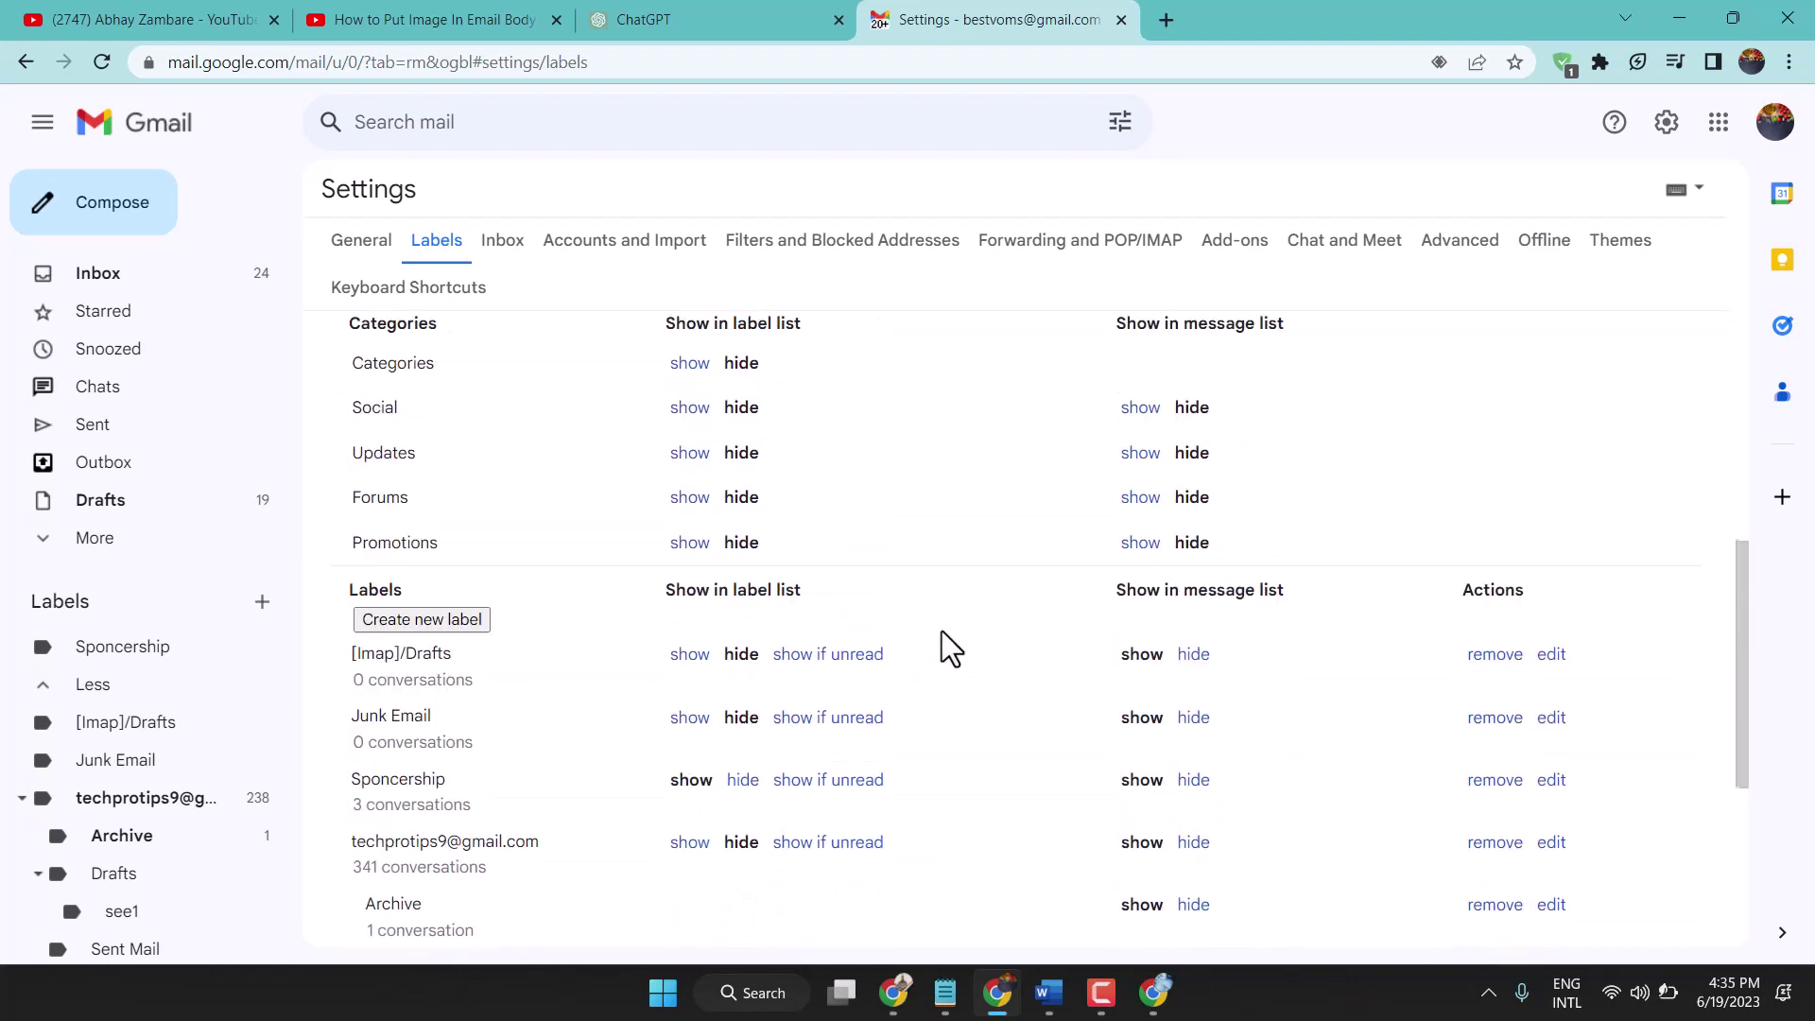
scroll(943, 627, up, 5)
scroll(943, 627, up, 6)
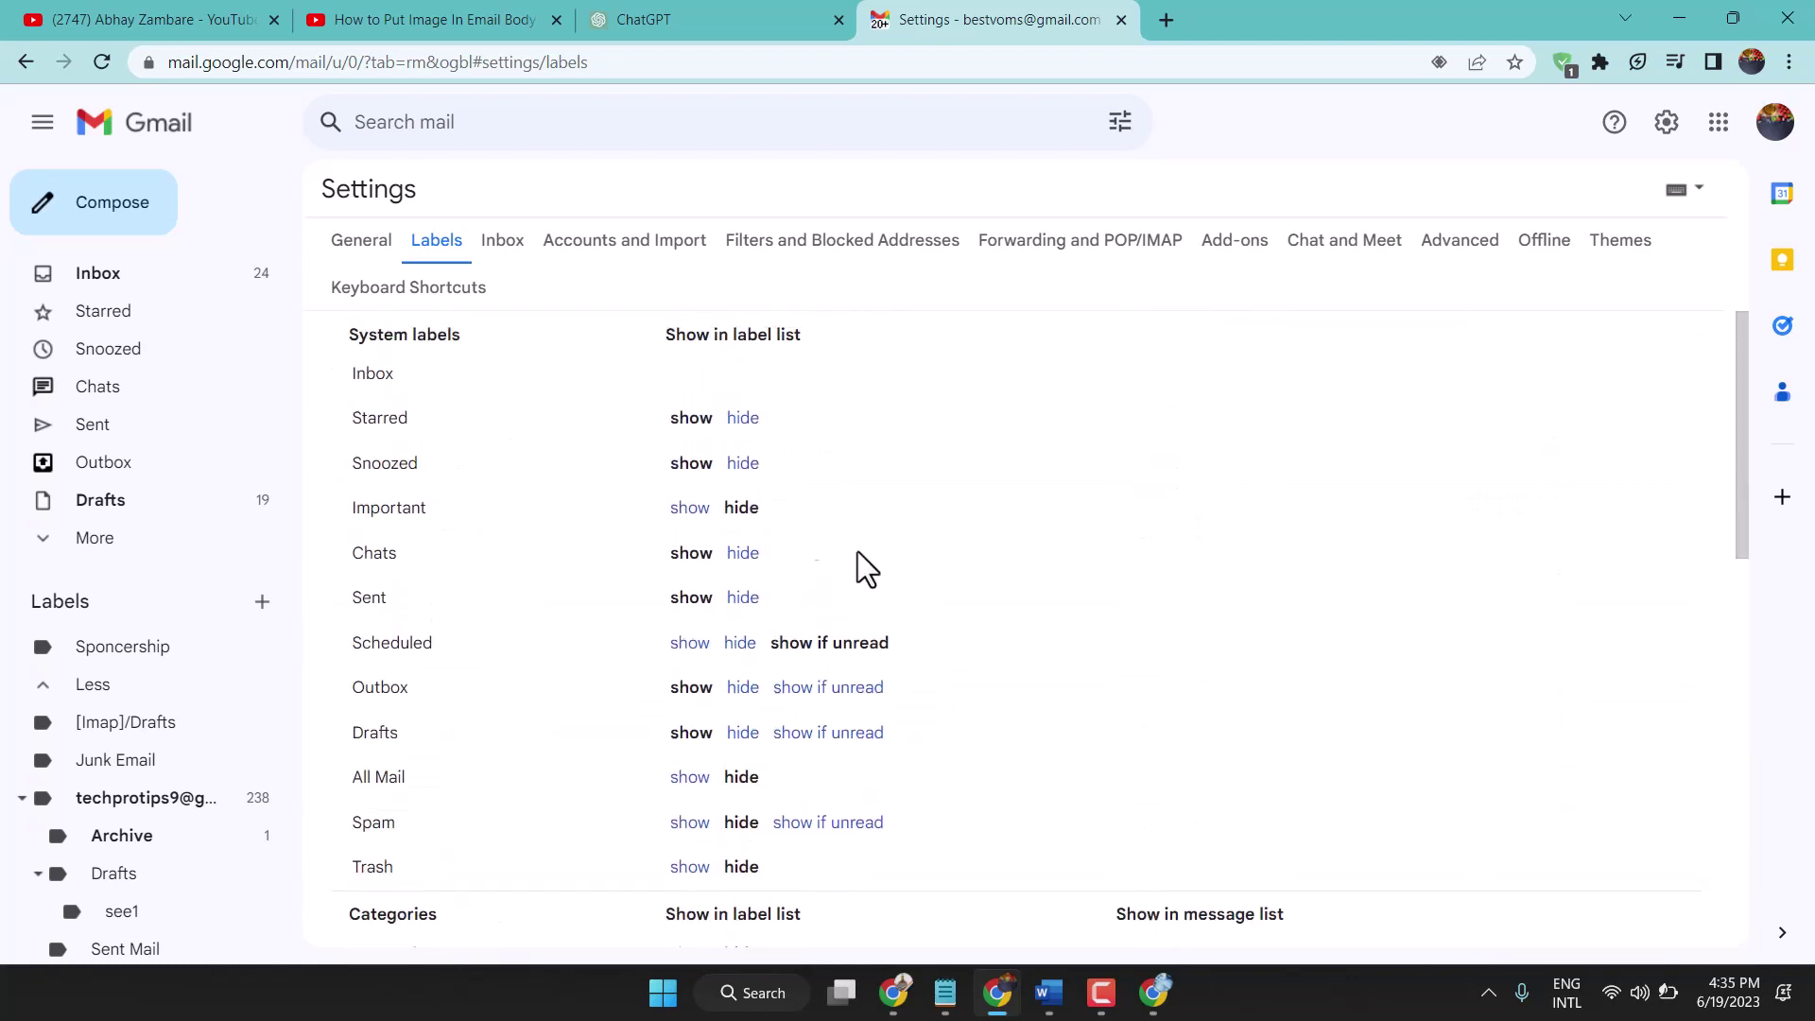
- Review the Inbox settings from categories down to Filtered mail
click(495, 265)
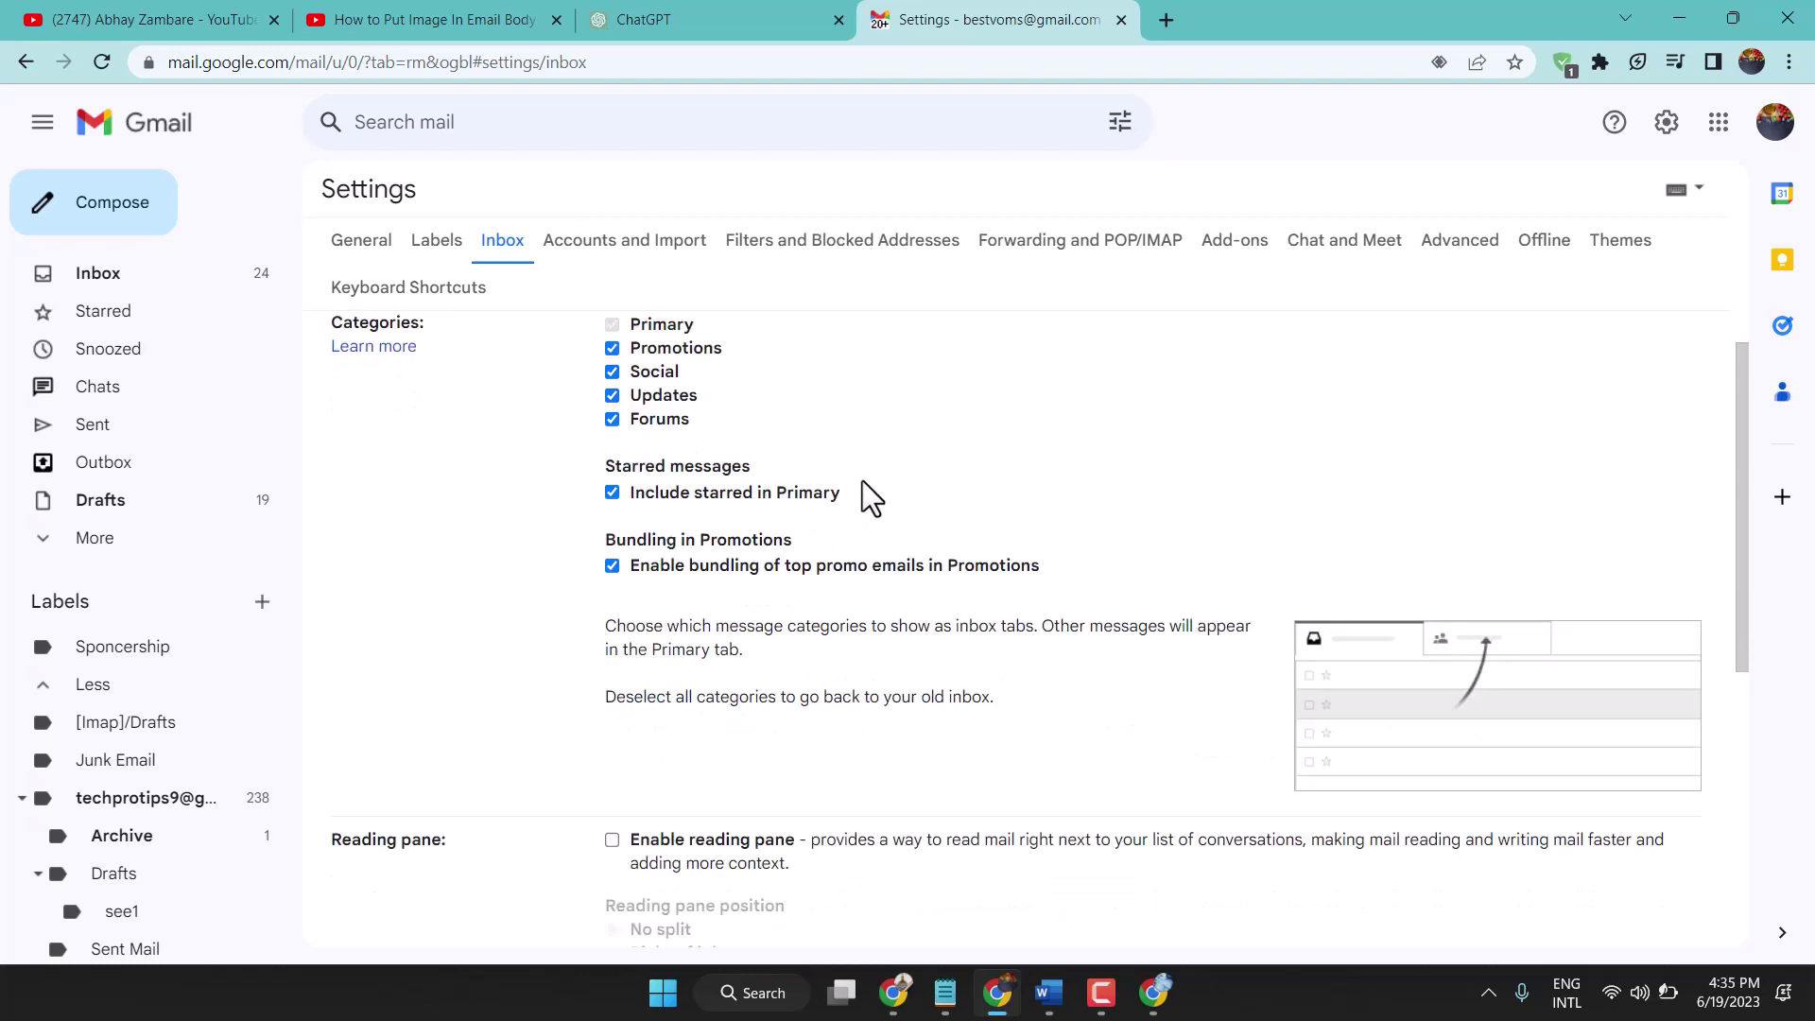
scroll(855, 487, down, 1)
scroll(765, 507, down, 4)
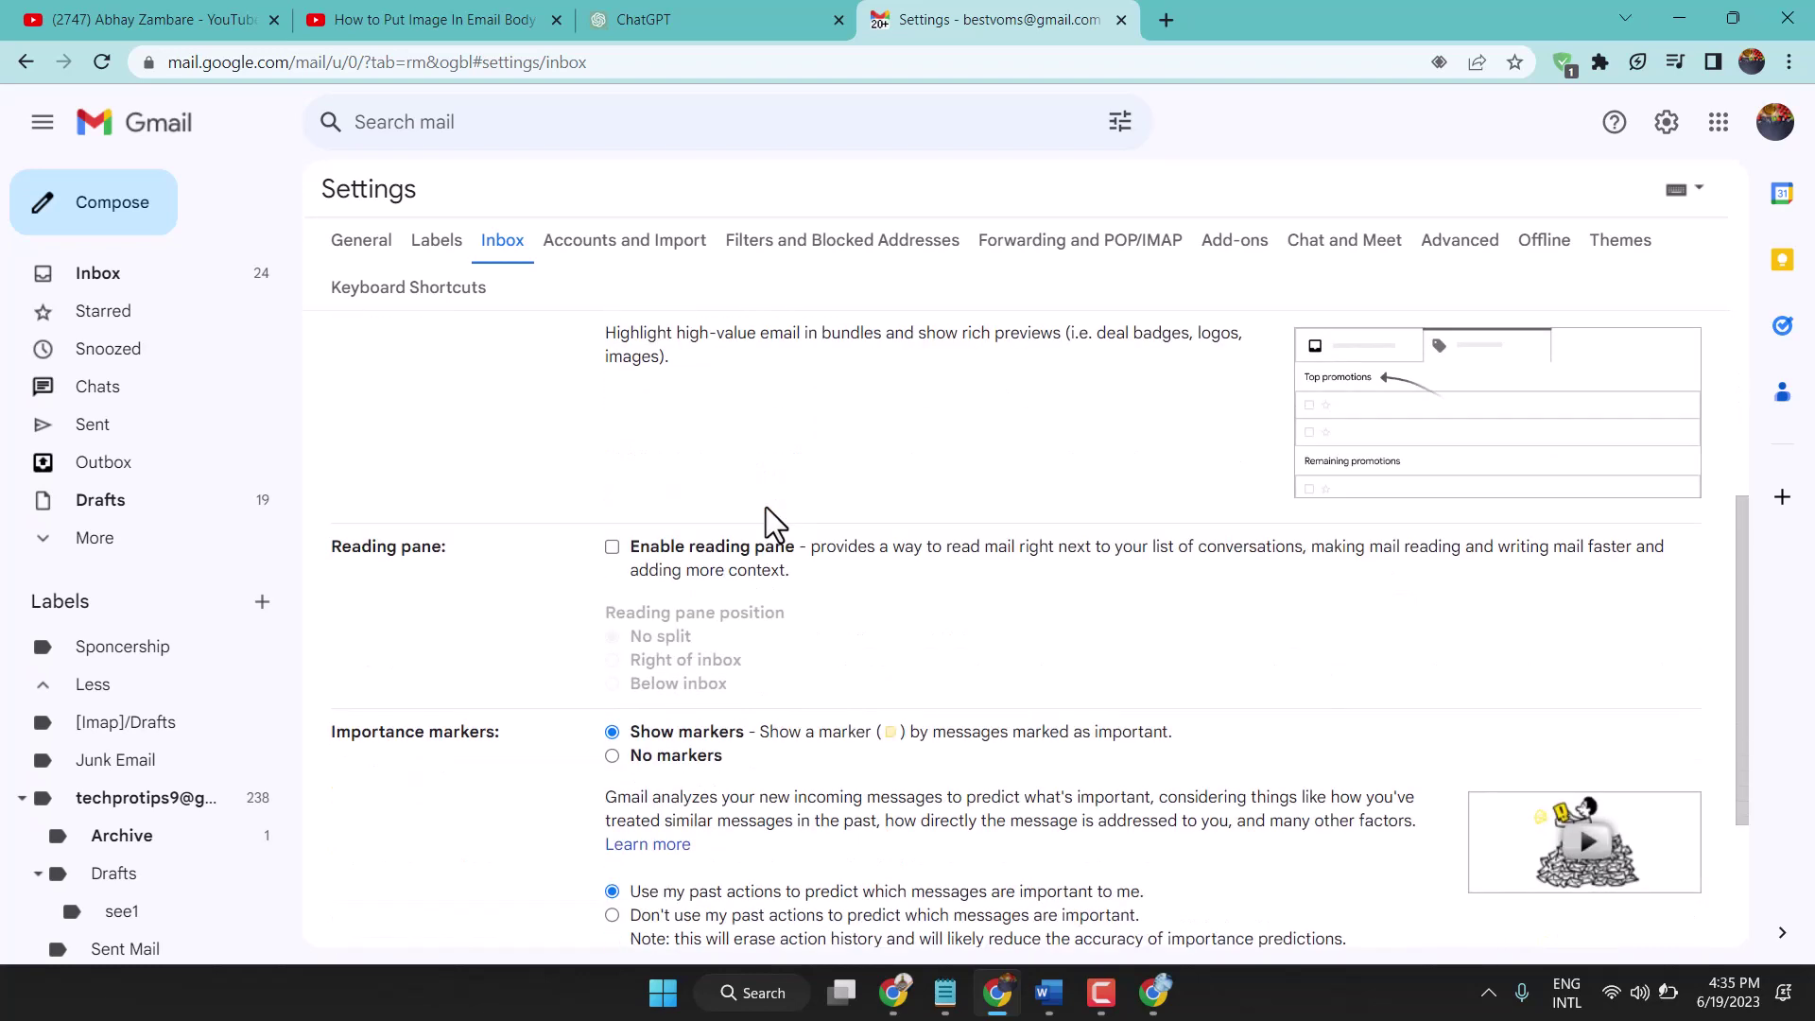
scroll(765, 507, down, 3)
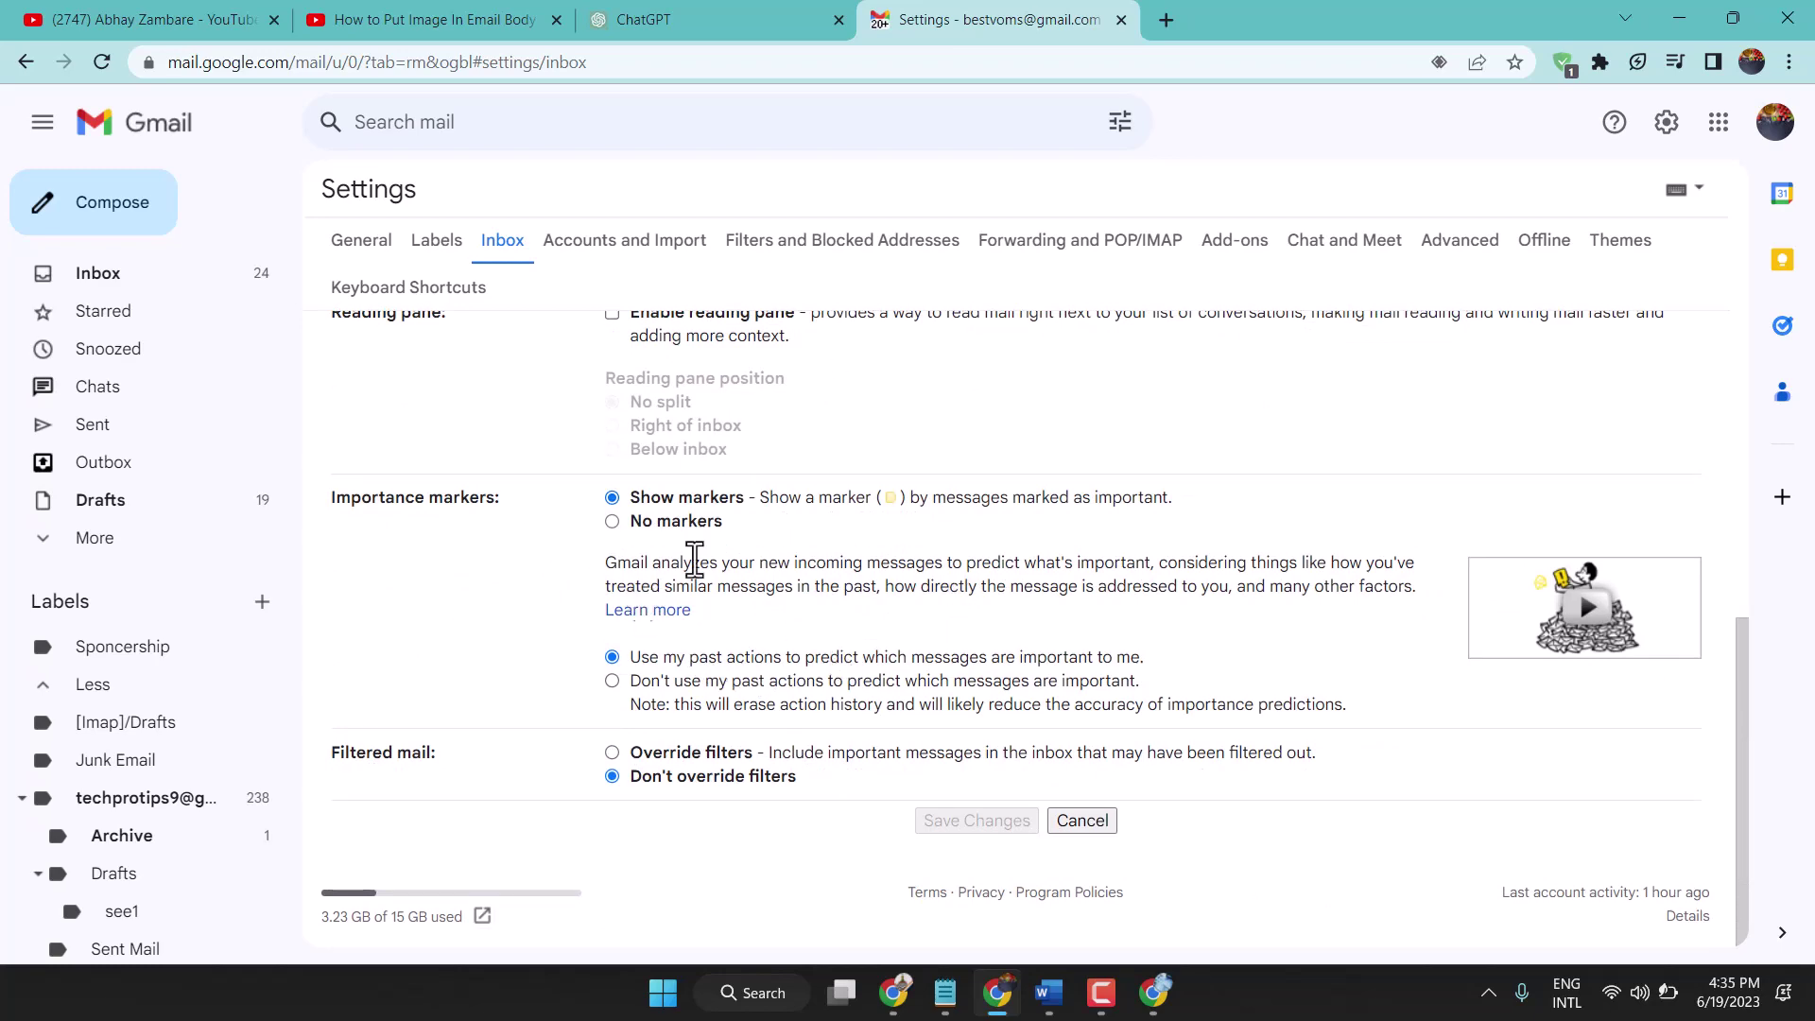
- Look over Accounts and Import, Filters, Forwarding and POP/IMAP, Add-ons, then Chat and Meet settings
click(640, 263)
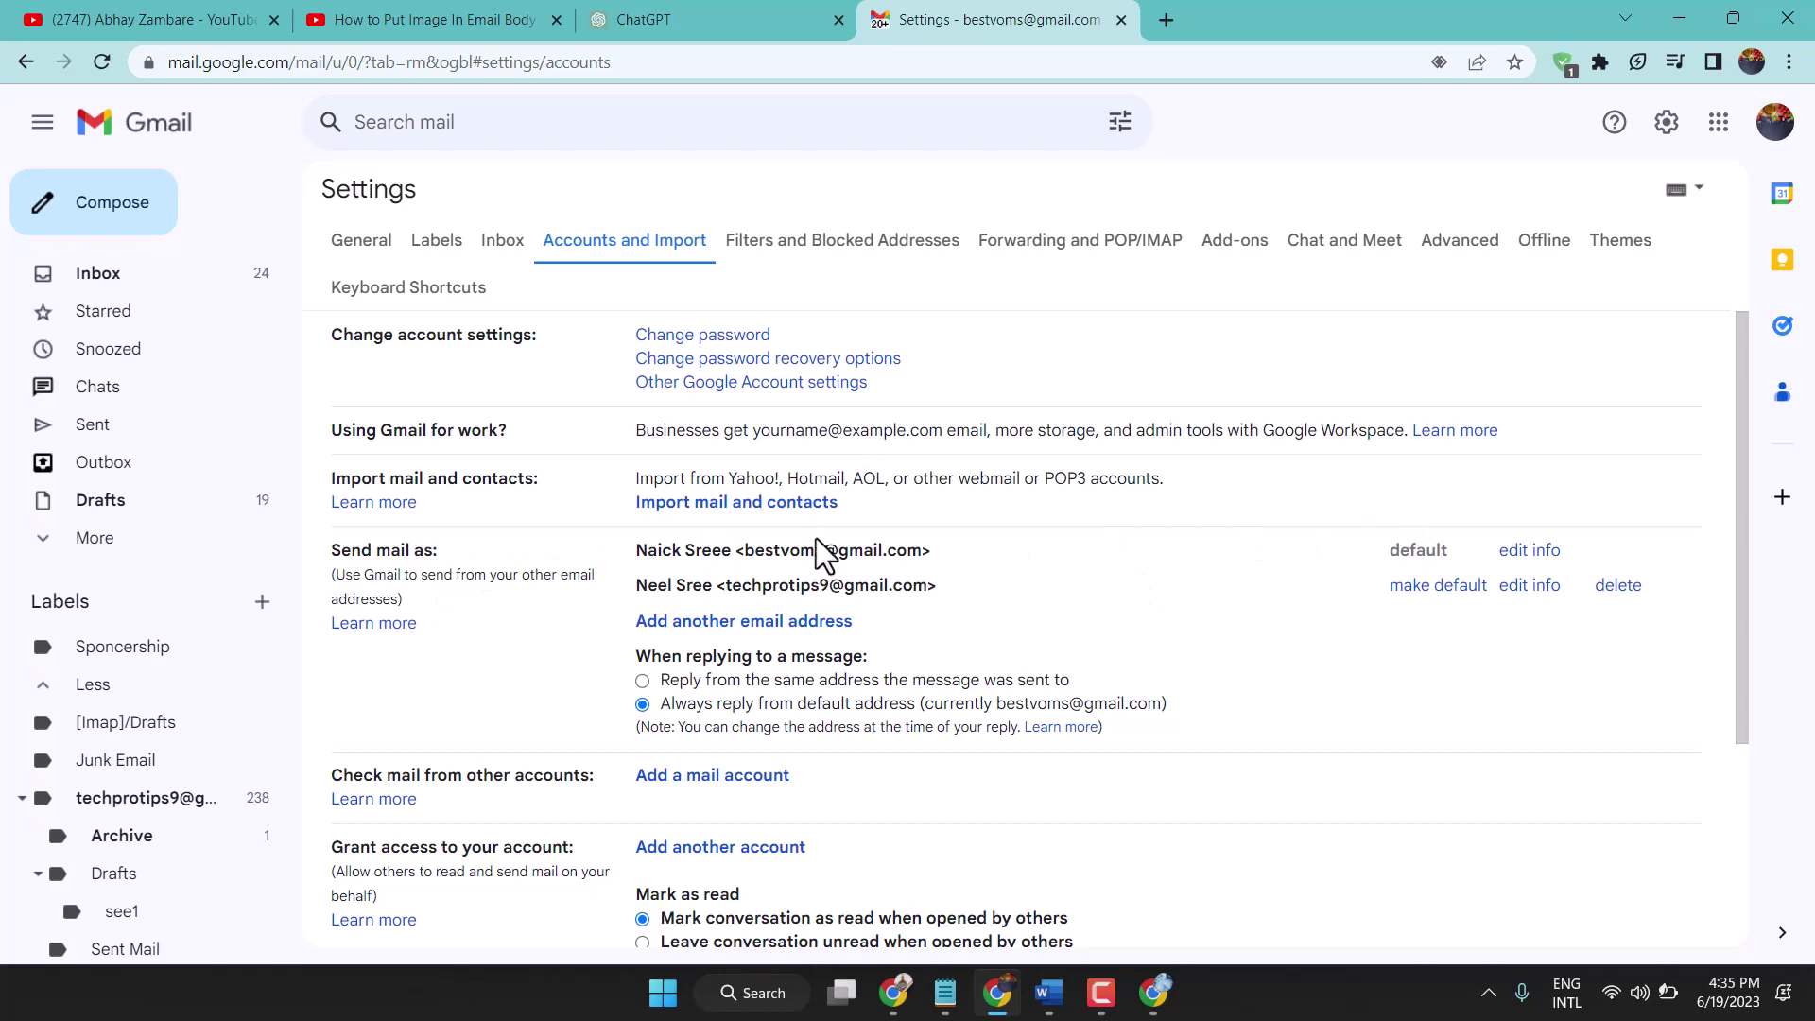
scroll(817, 540, down, 3)
scroll(815, 537, up, 3)
click(819, 255)
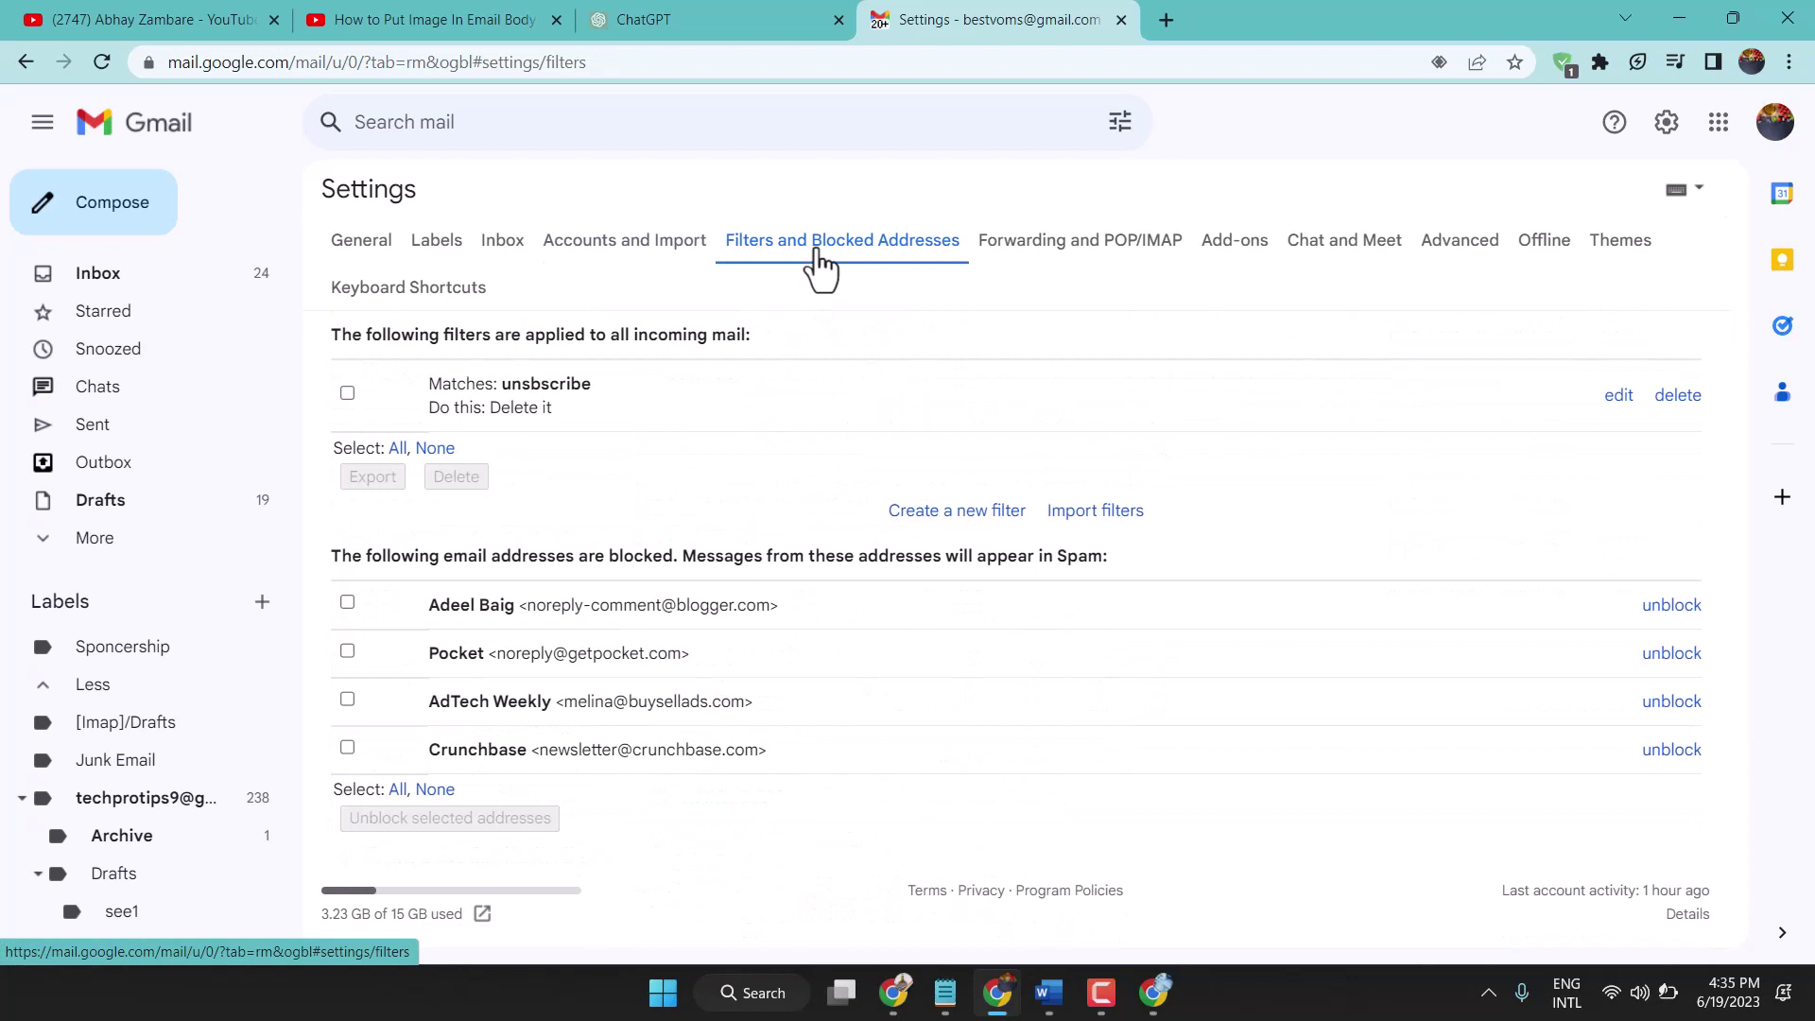
click(1049, 257)
click(1234, 269)
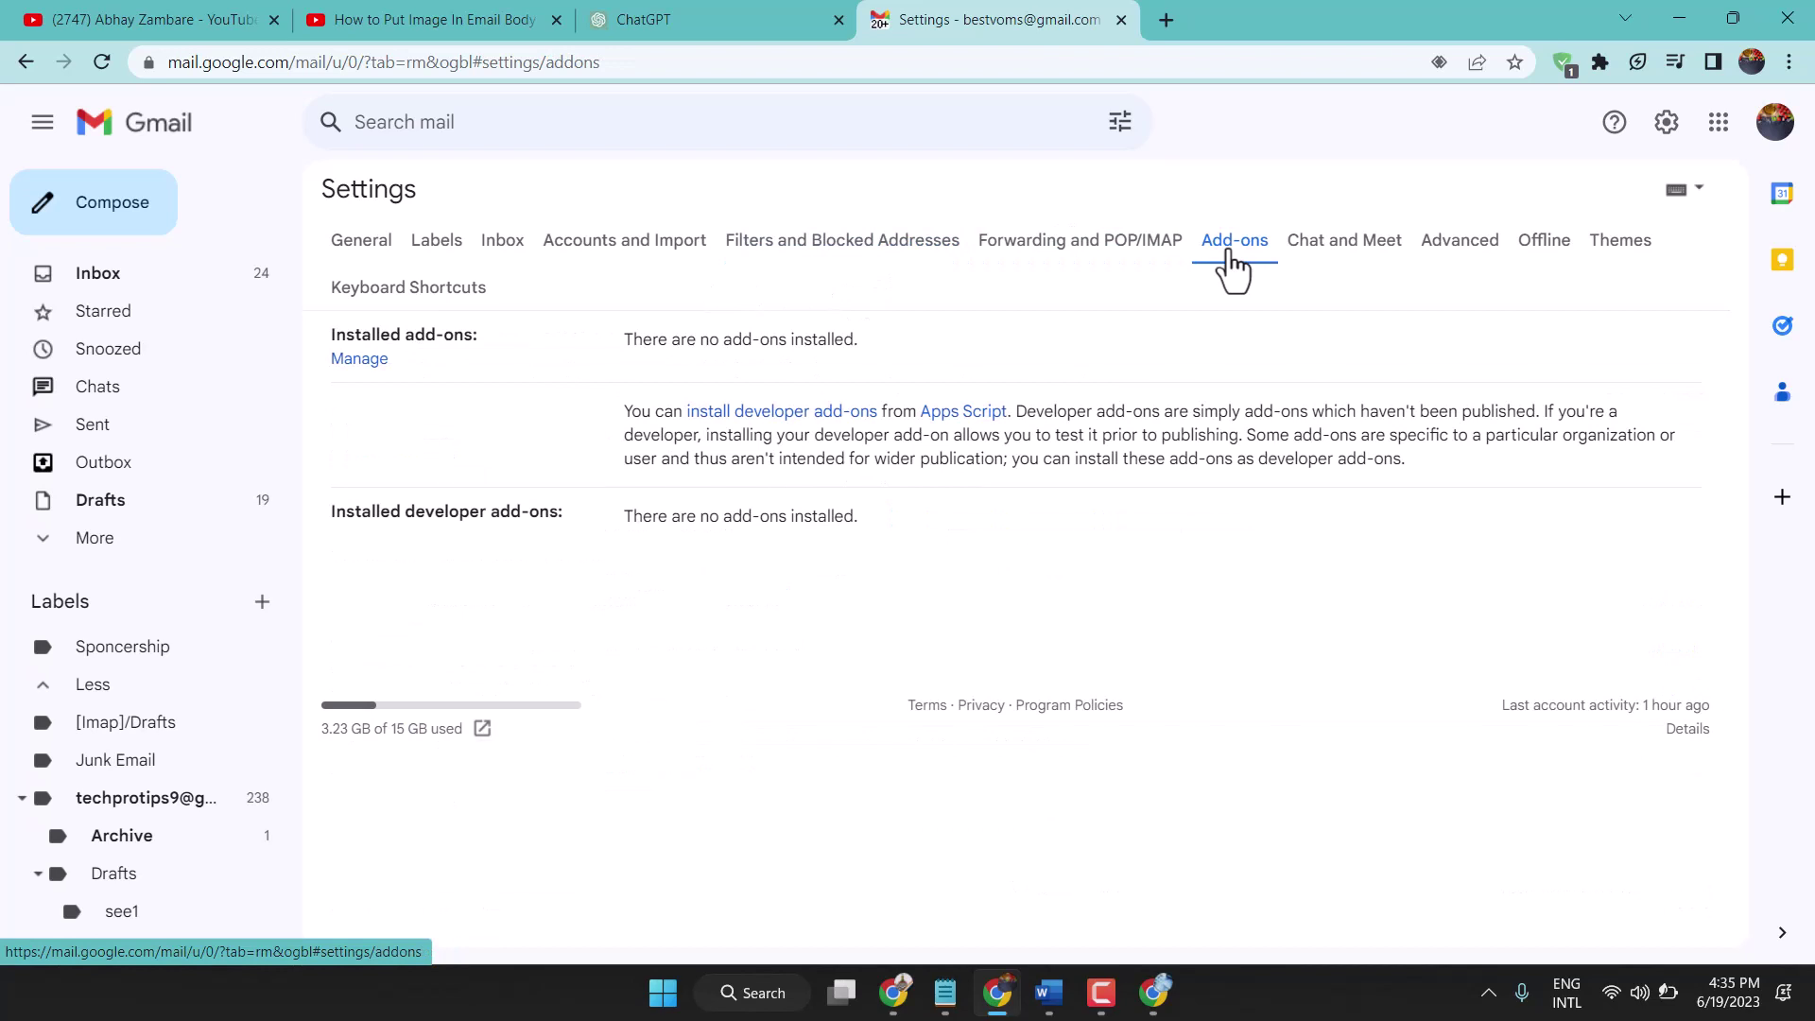
click(1342, 270)
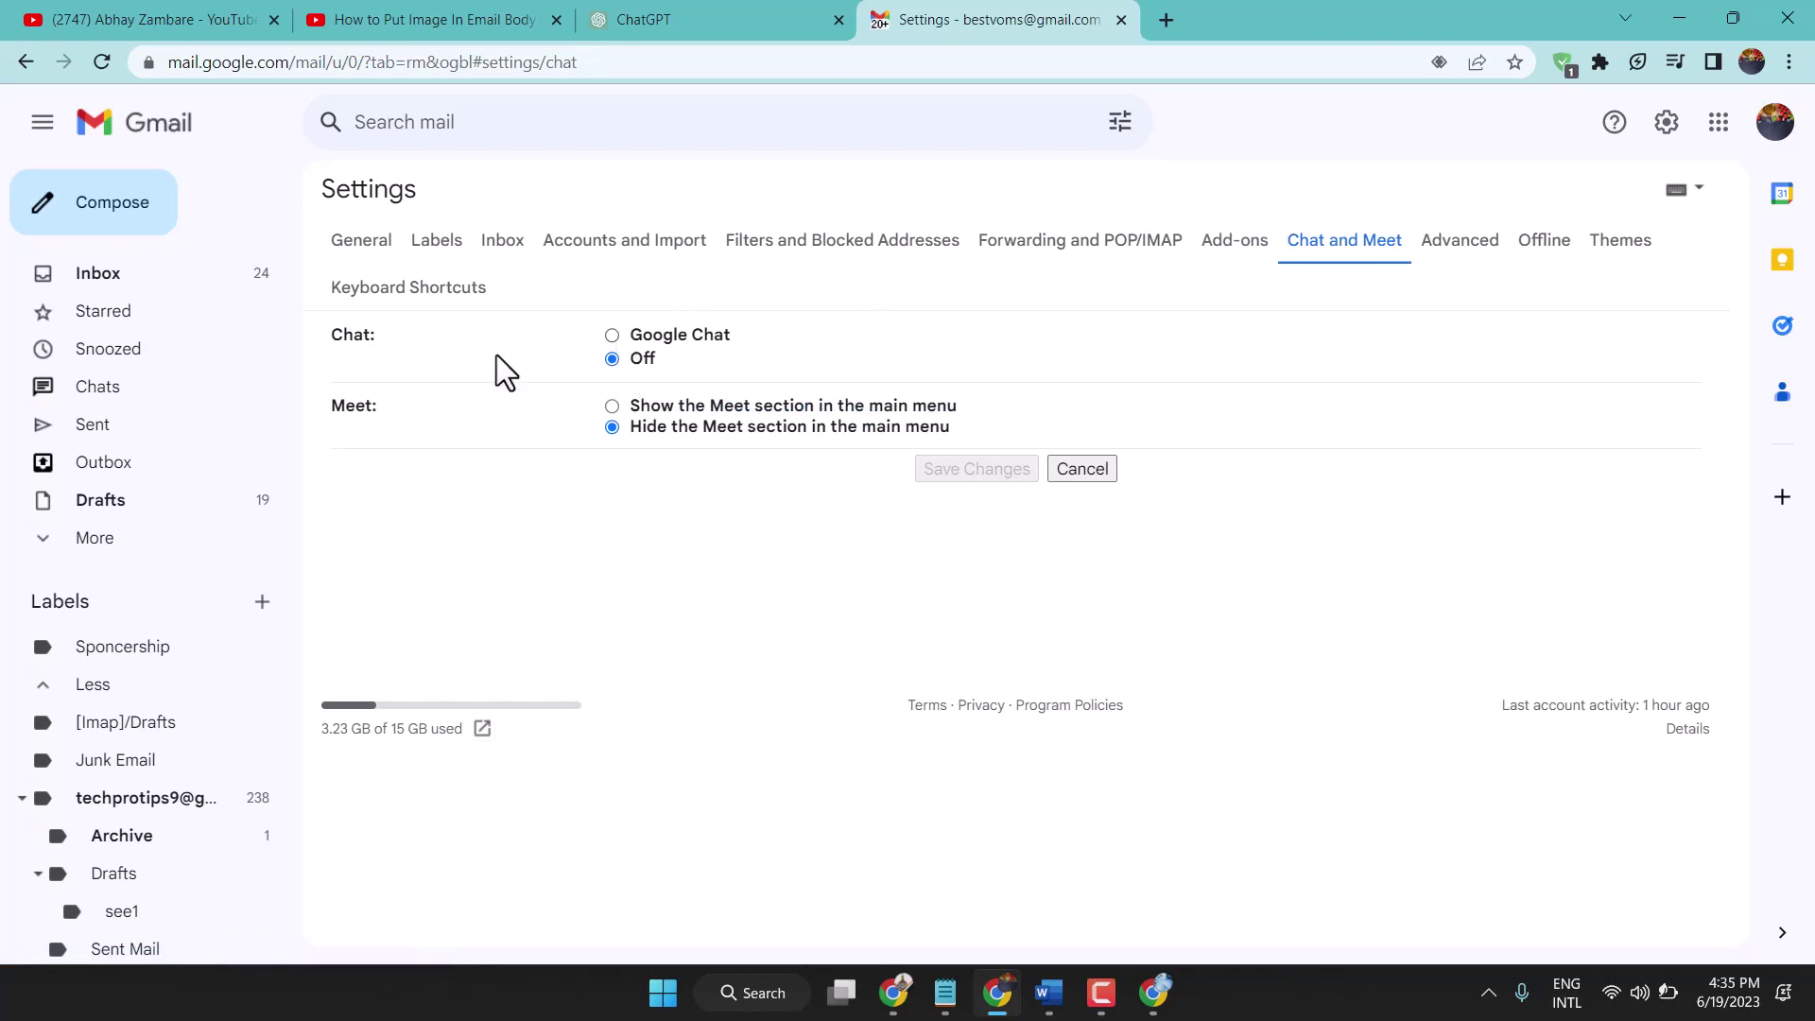
- Look through the Advanced settings, then move on to the Offline mail settings
click(1463, 253)
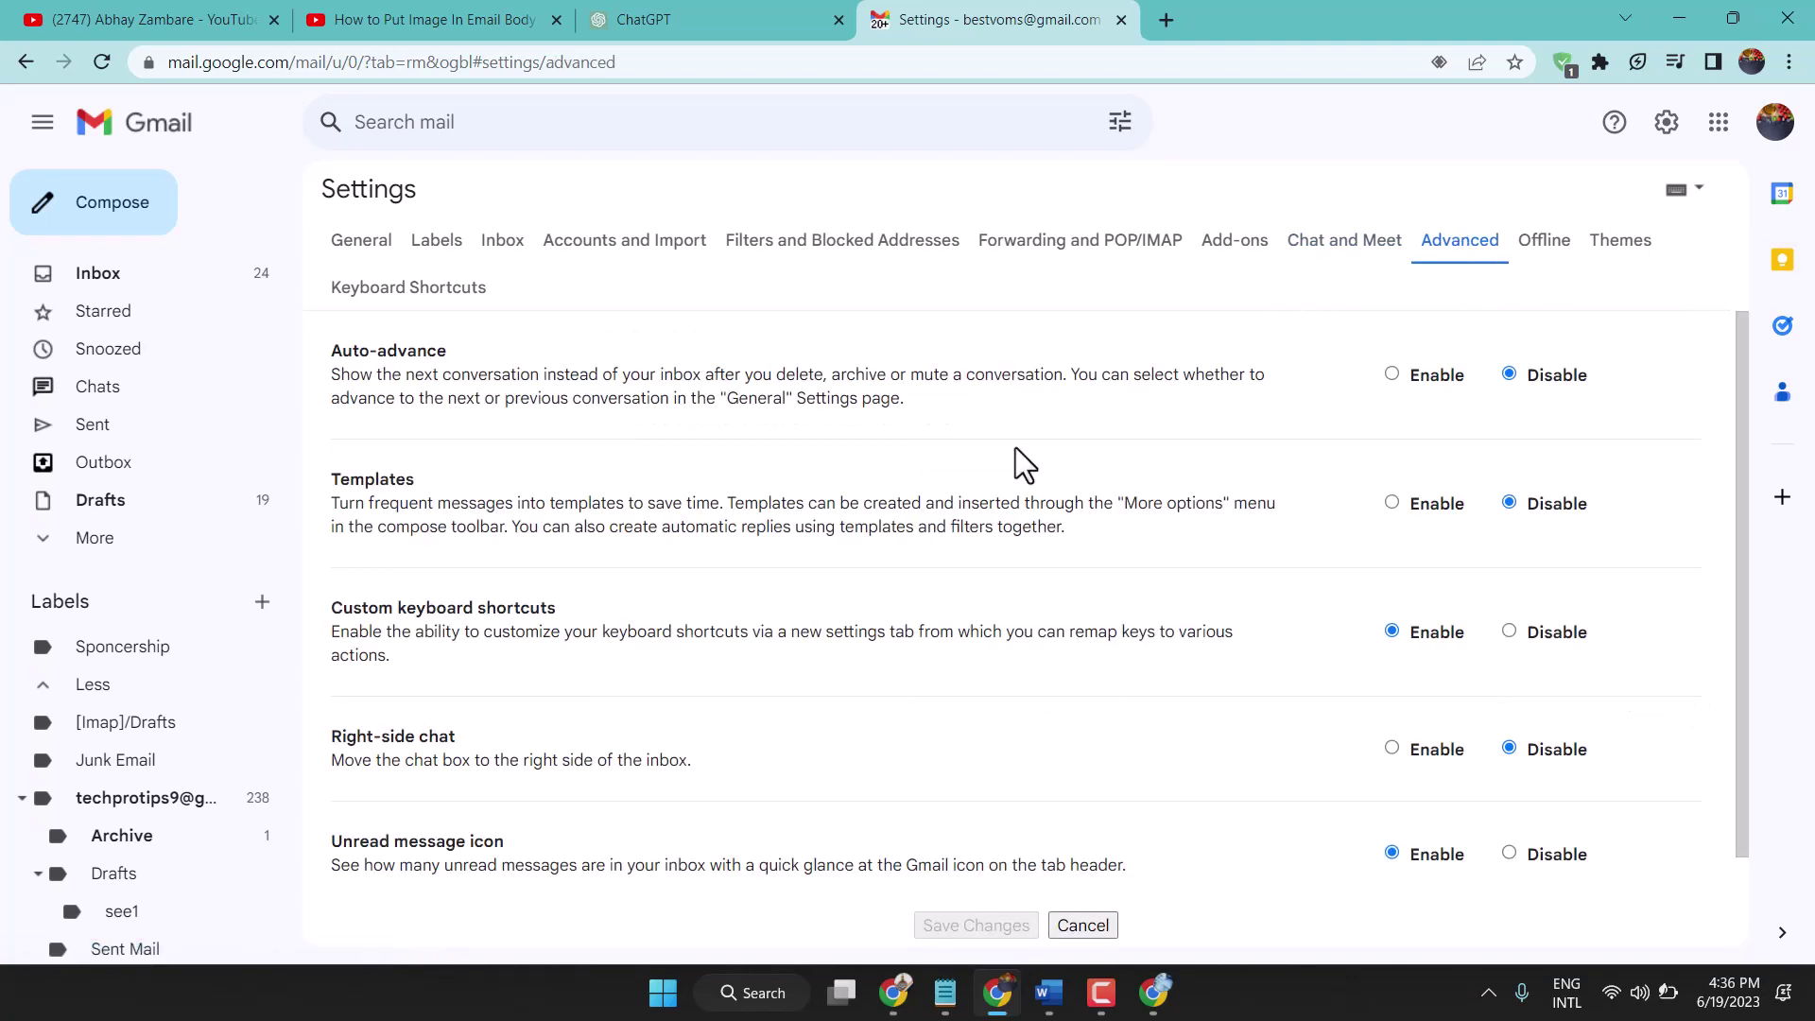
scroll(1535, 537, down, 2)
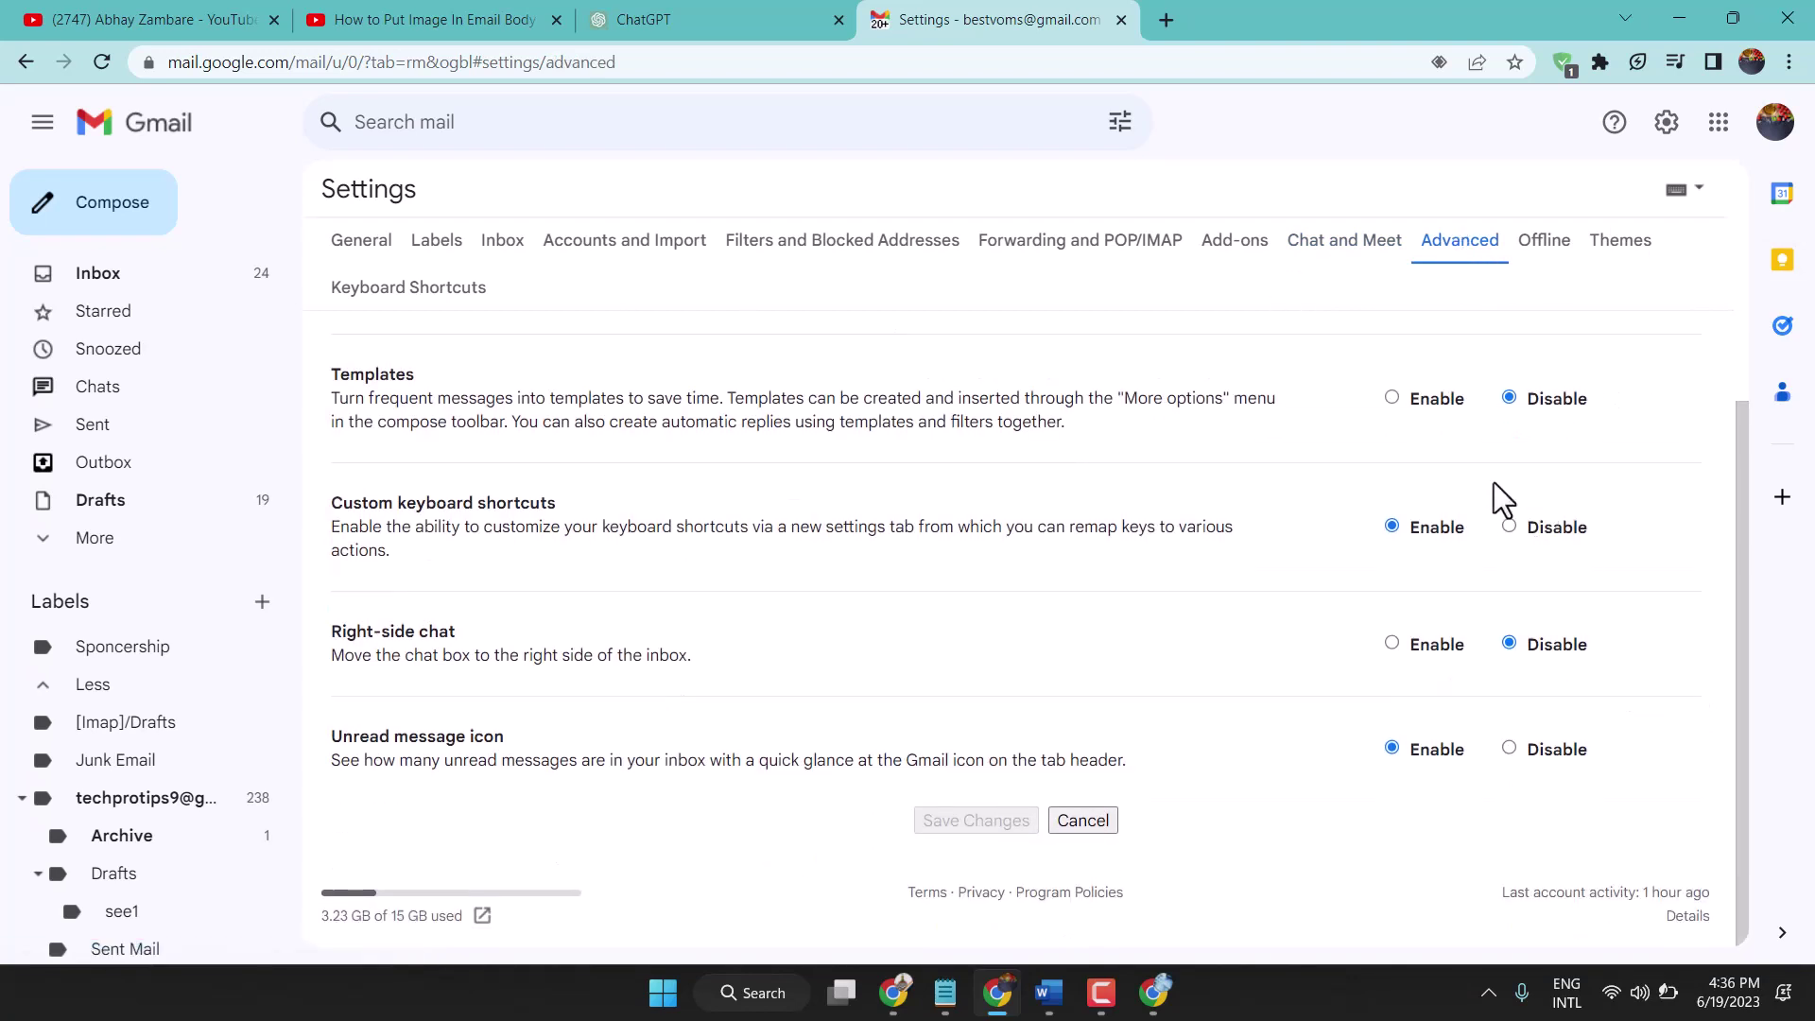
scroll(1135, 643, up, 2)
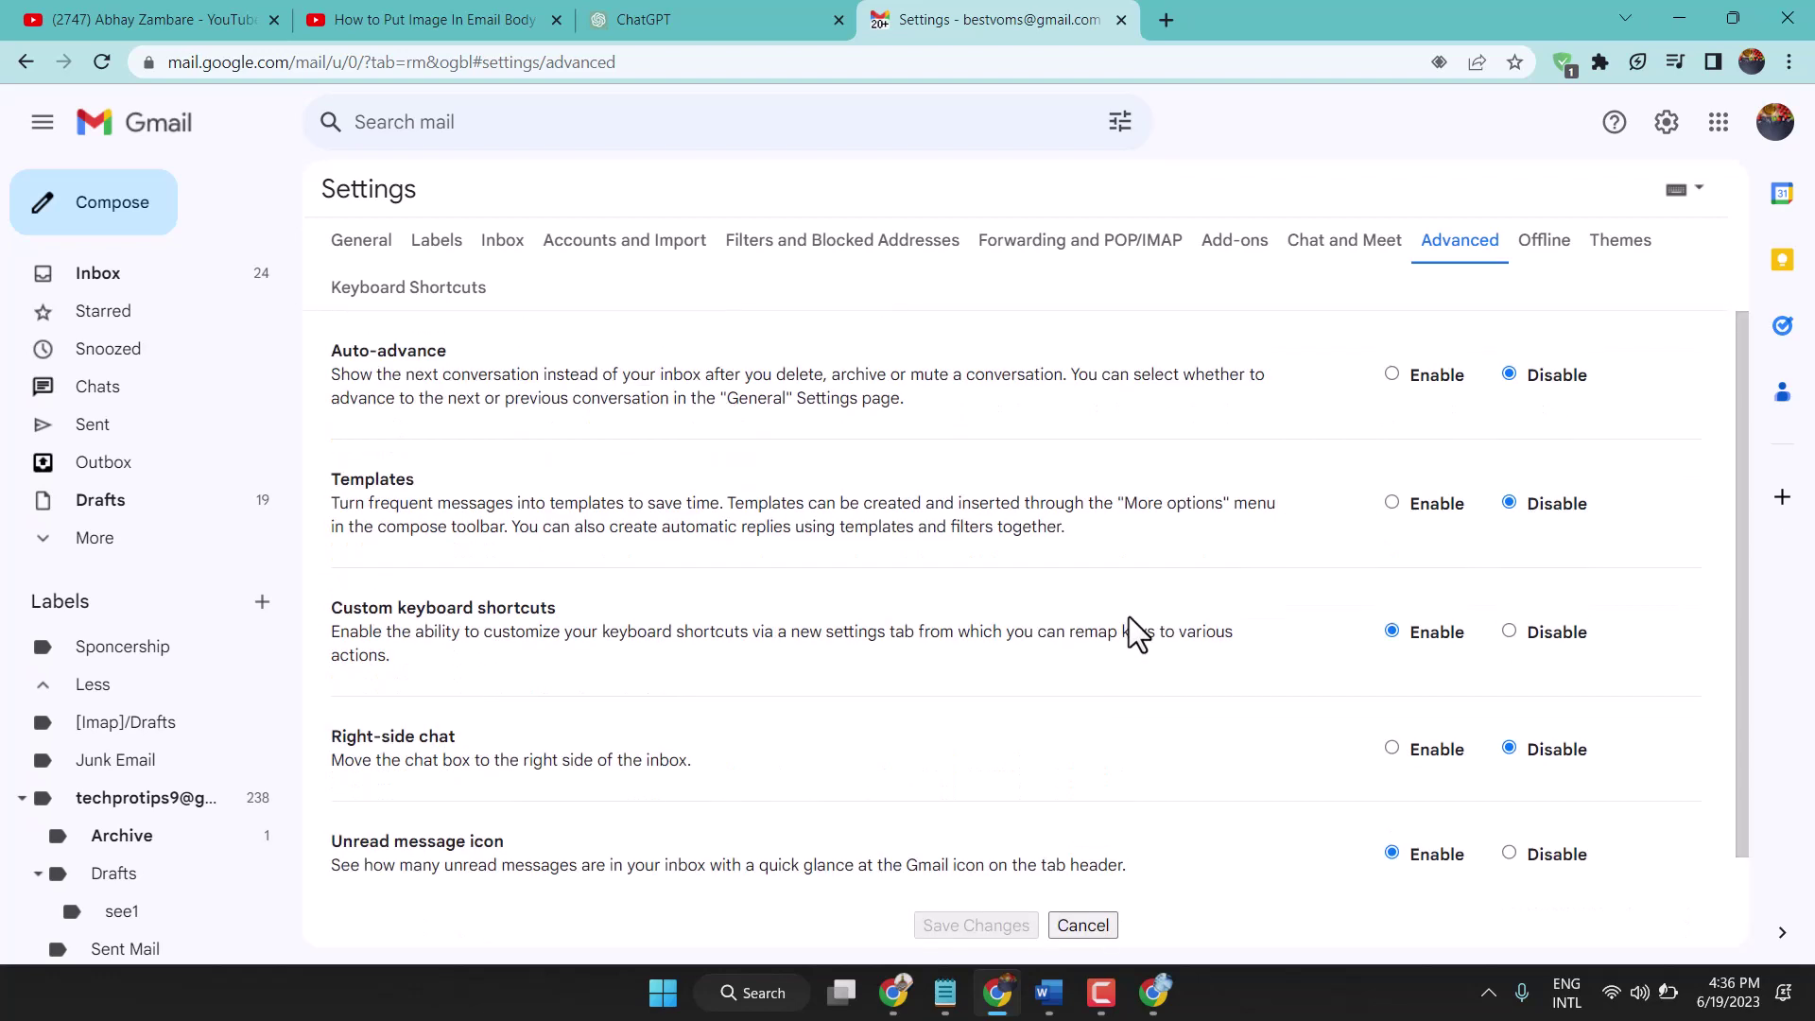
click(1549, 257)
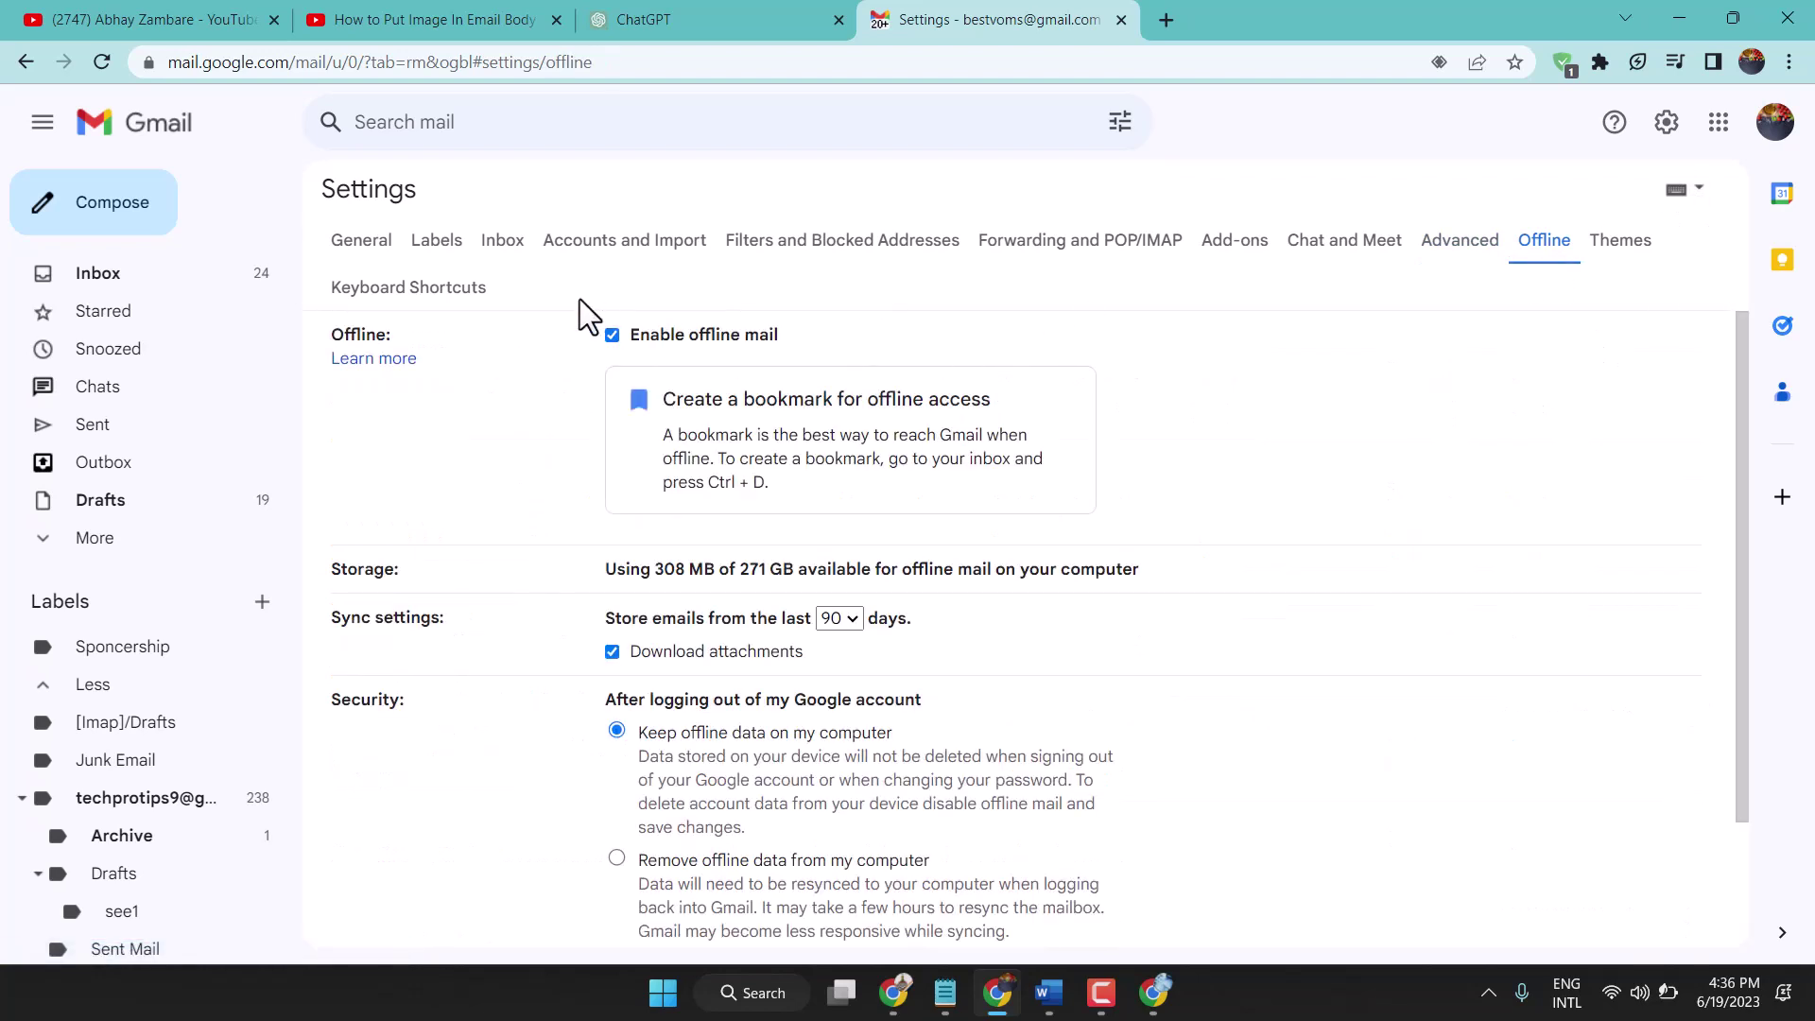
- Uncheck Enable offline mail and save the change
click(611, 336)
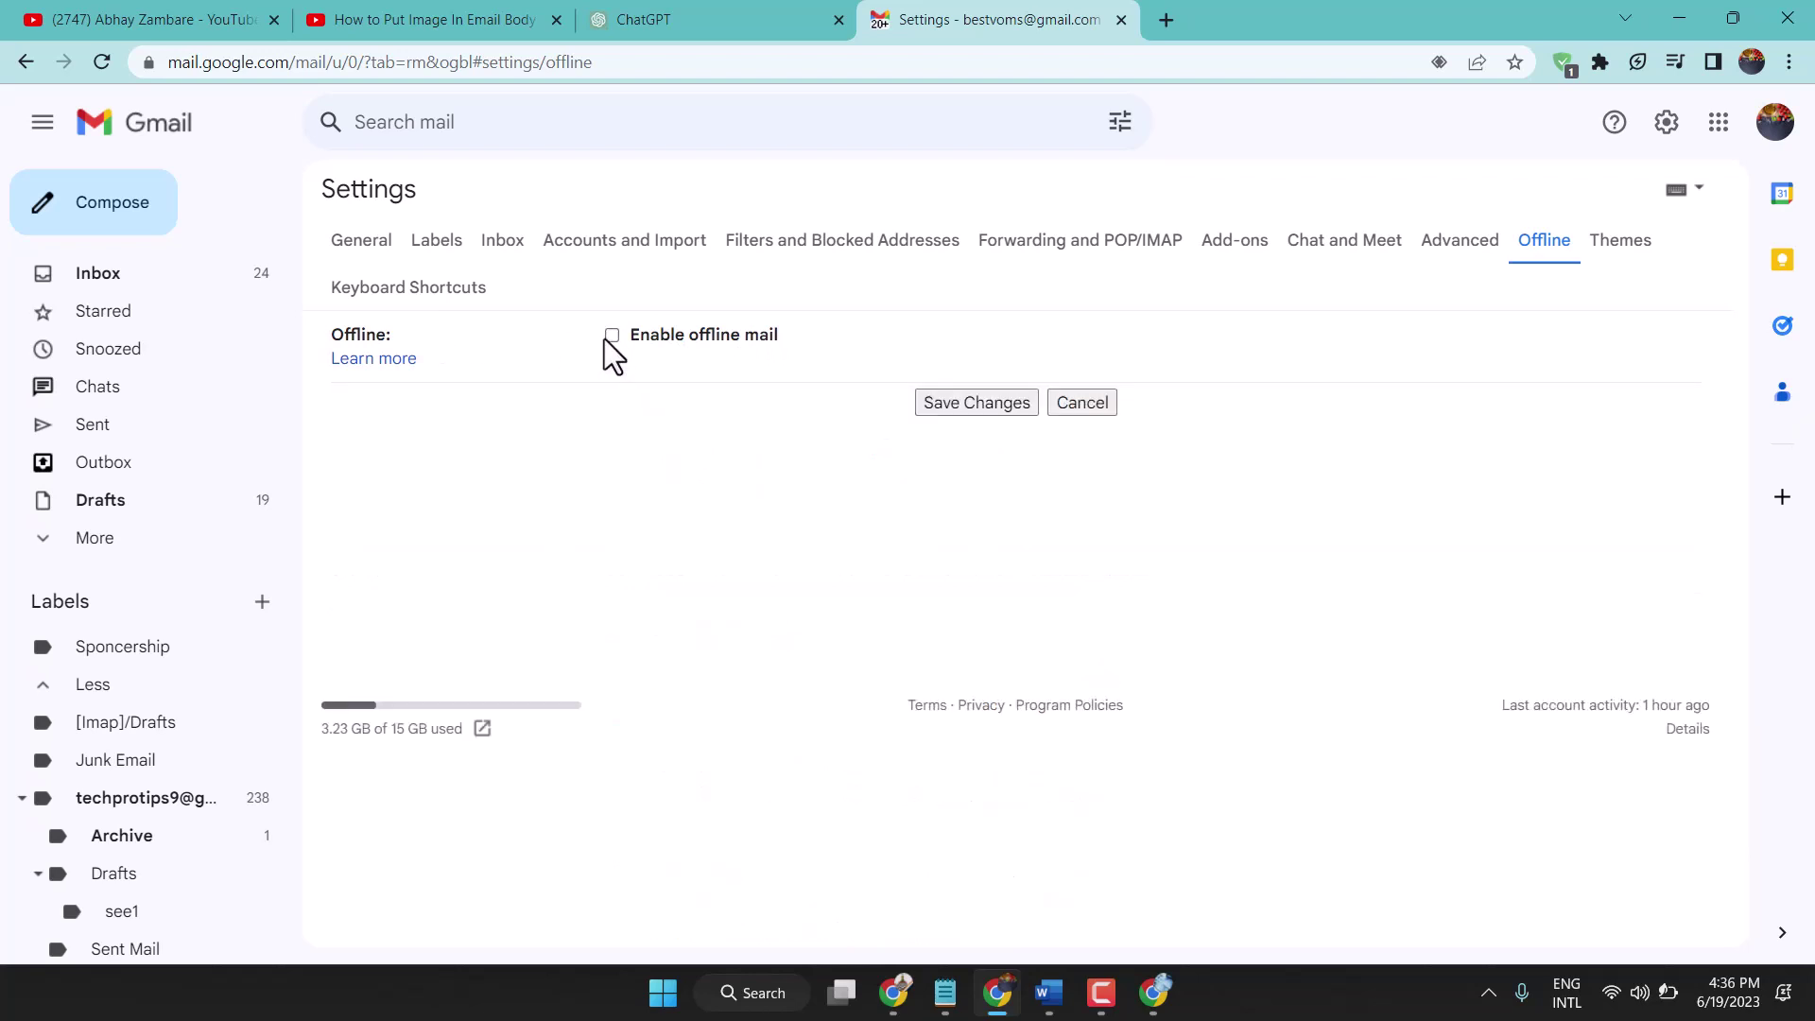
click(953, 423)
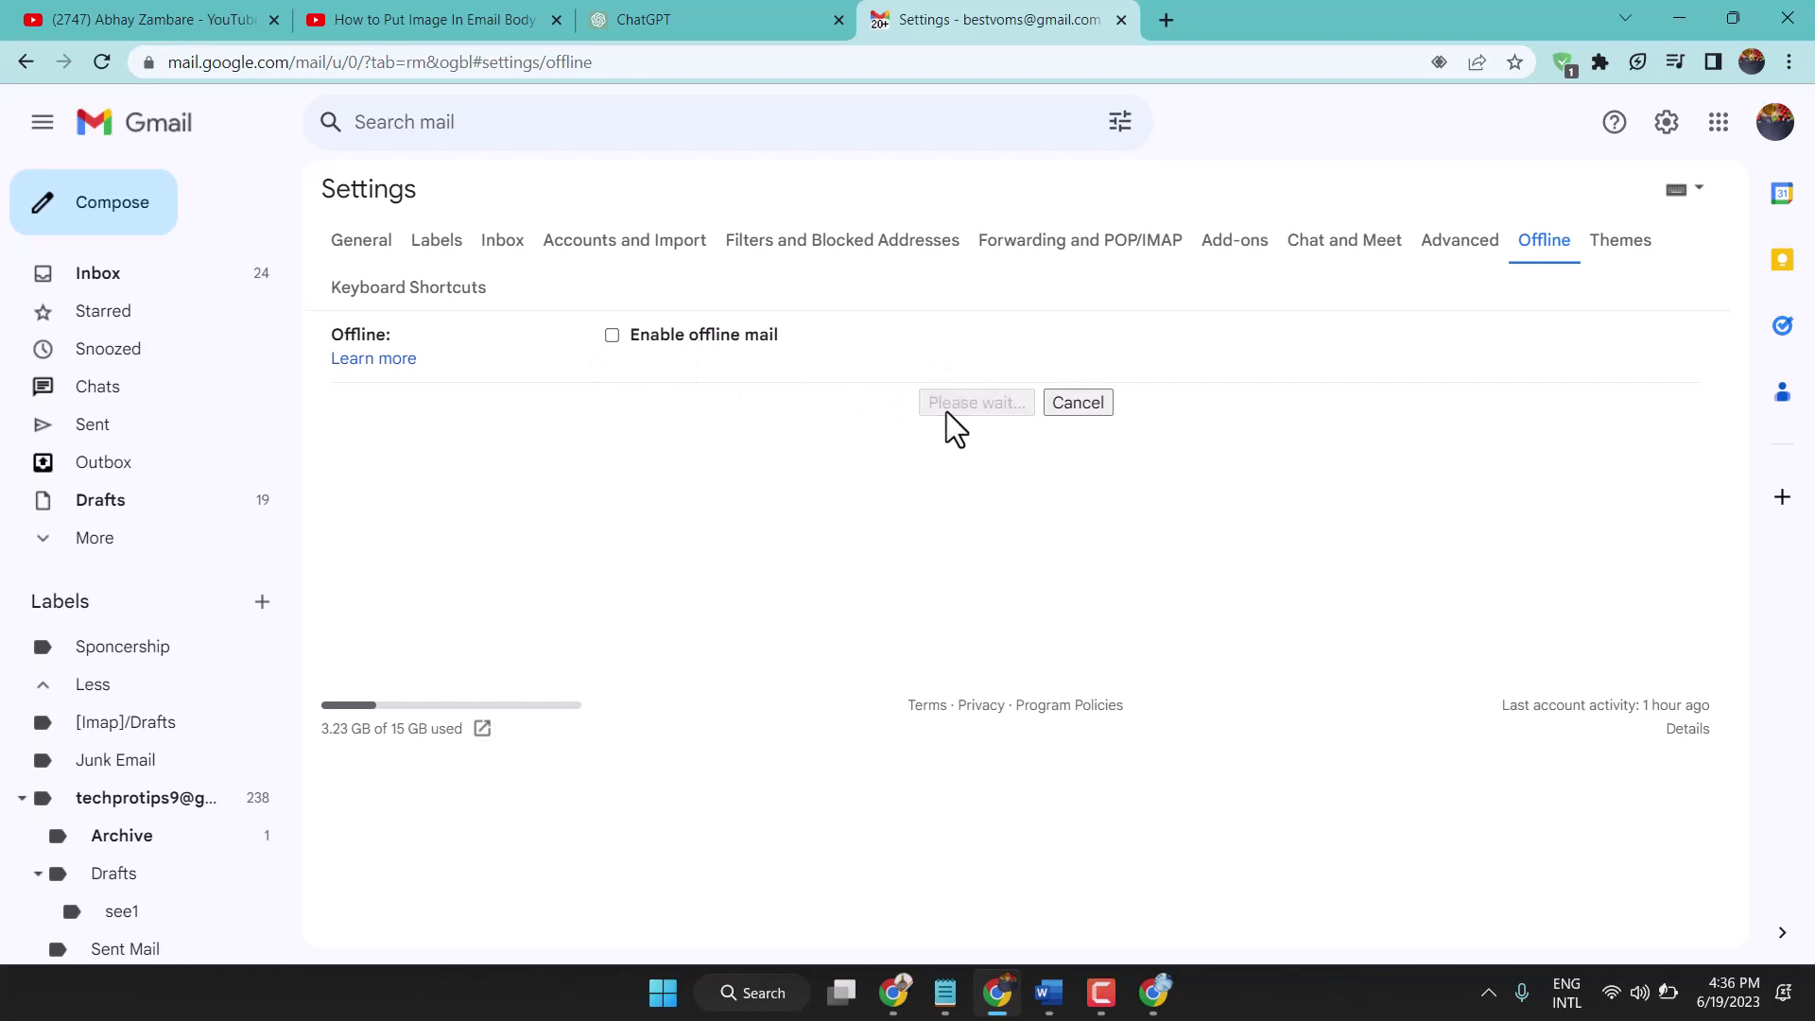